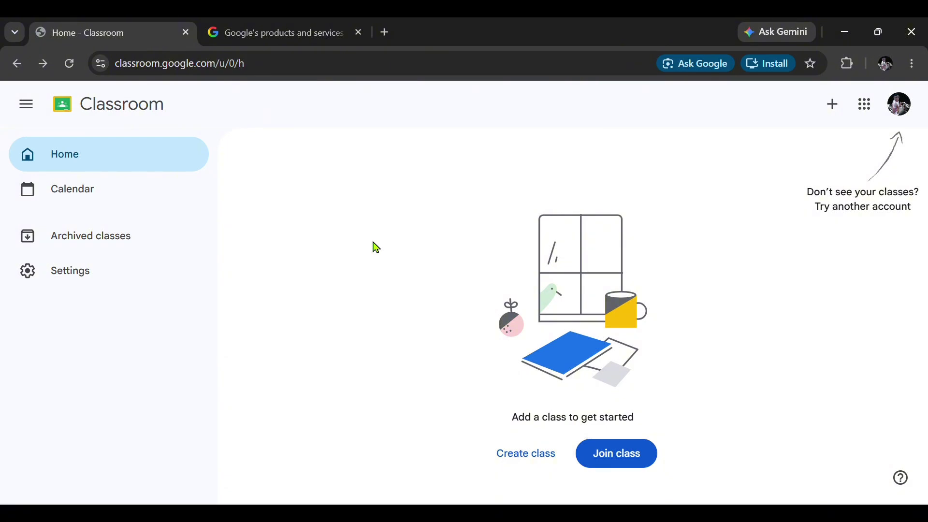
Look through the list of Google apps to locate Classroom.
{"action": "left_click", "coordinate": [873, 110]}
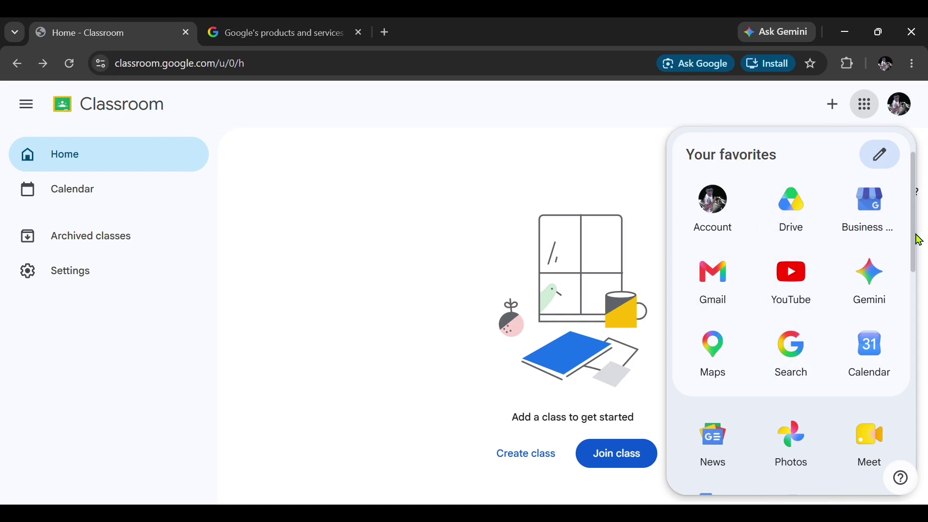
{"action": "left_click_drag", "start_coordinate": [919, 240], "coordinate": [920, 338]}
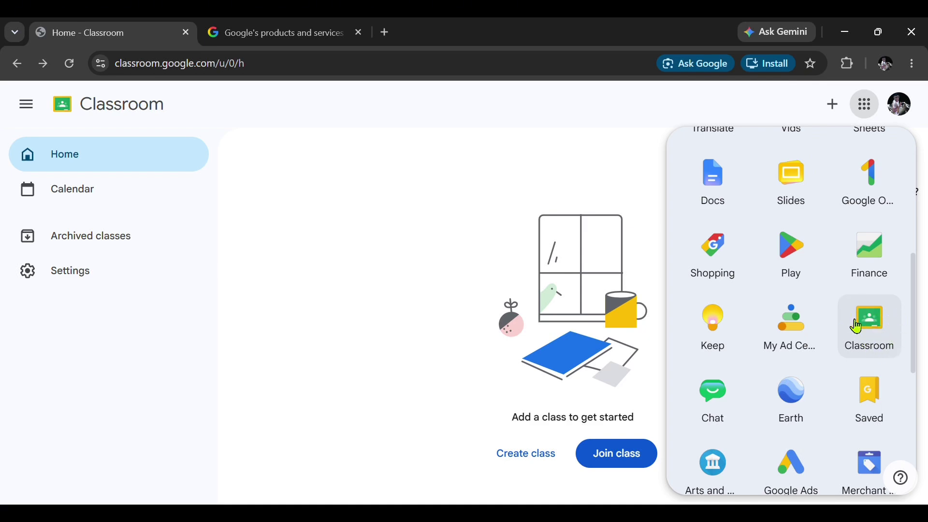
{"action": "left_click", "coordinate": [372, 315]}
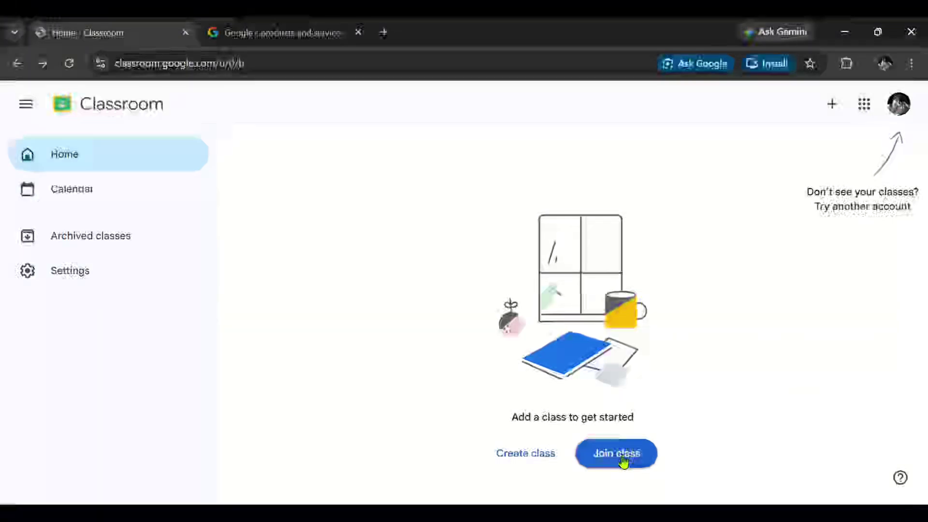
Start creating a class and accept the notice that Classroom is not being used at a school with students.
{"action": "left_click", "coordinate": [537, 464]}
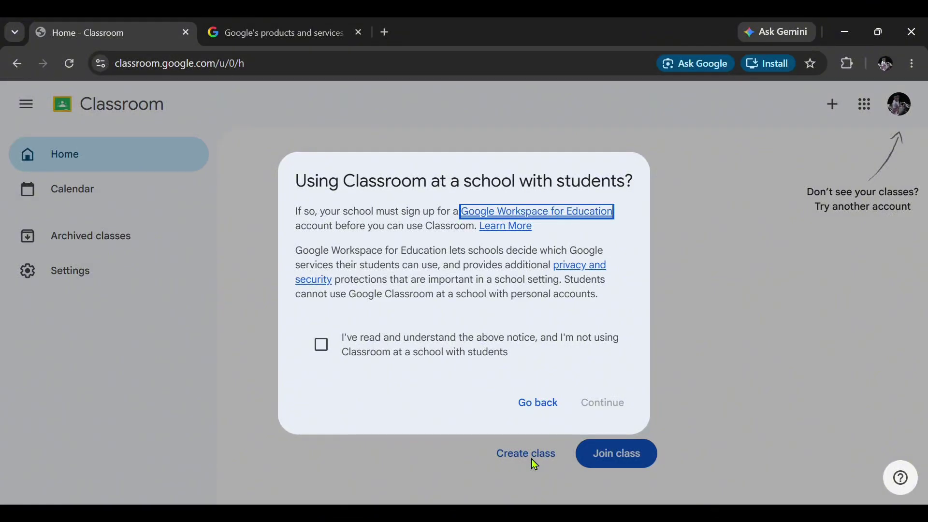
{"action": "left_click", "coordinate": [322, 345]}
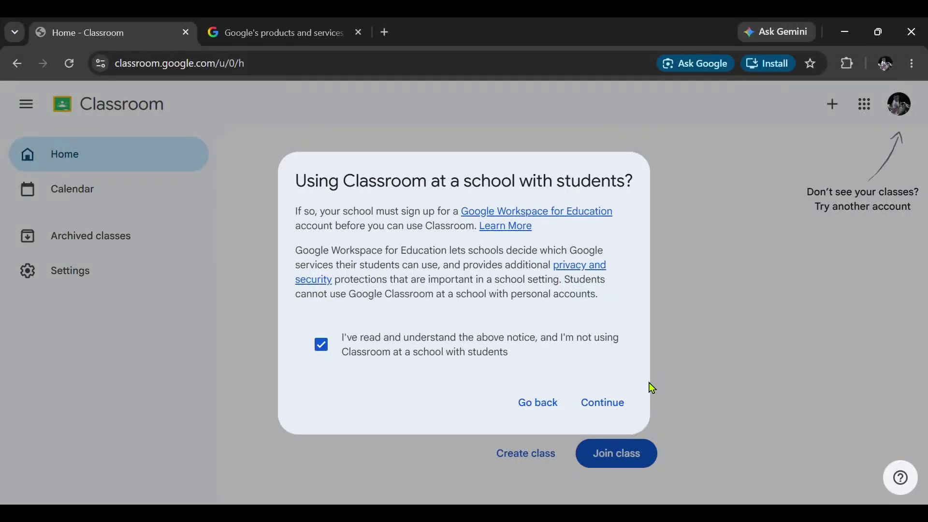
{"action": "left_click", "coordinate": [608, 409]}
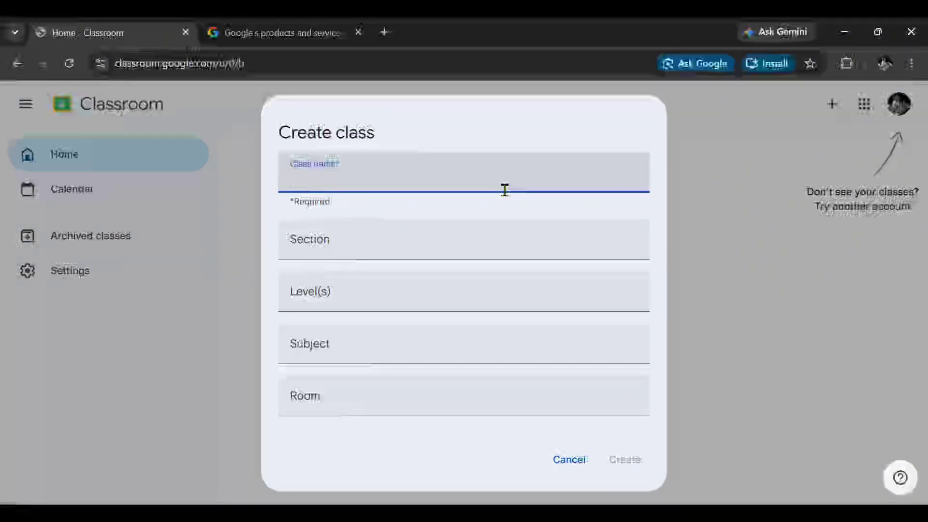
Create the class, naming it with the teacher's title and name followed by "English Class", with English as the subject.
{"action": "type", "text": "M"}
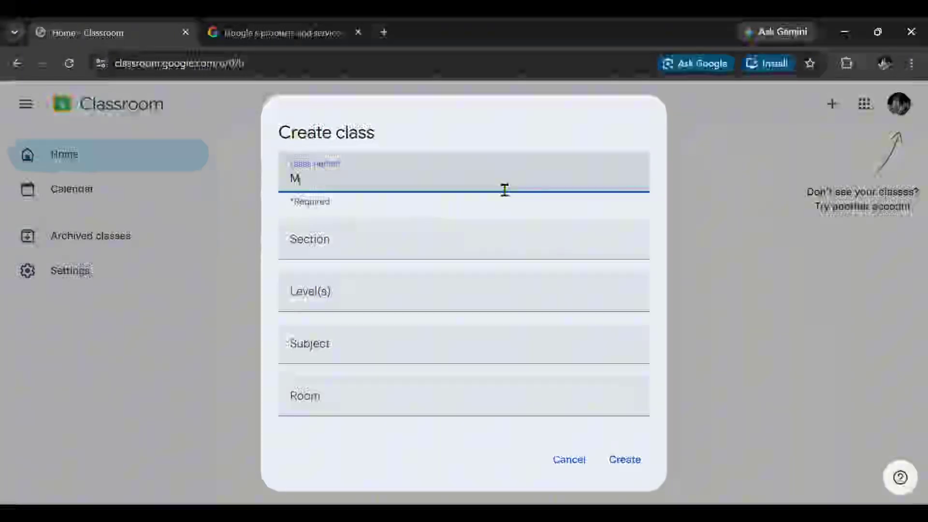
{"action": "type", "text": "iss Dorothy English Class"}
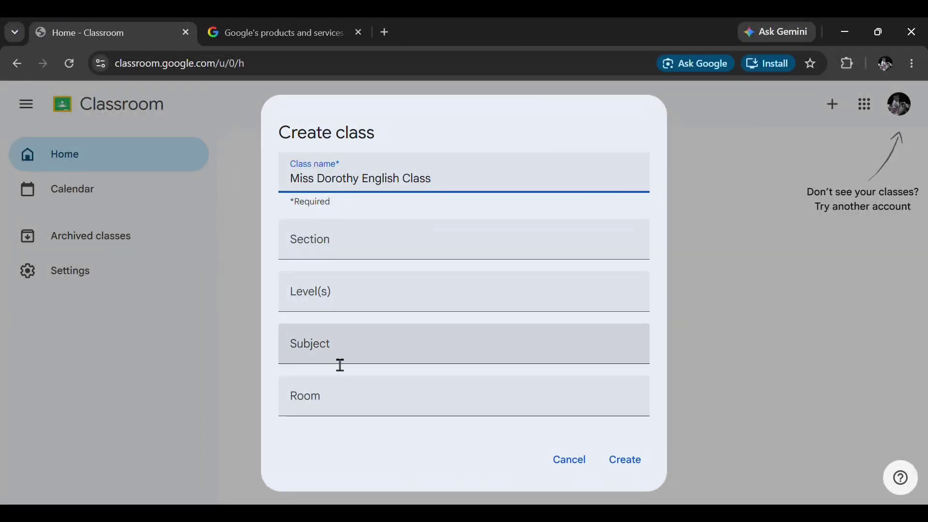
{"action": "left_click", "coordinate": [348, 361]}
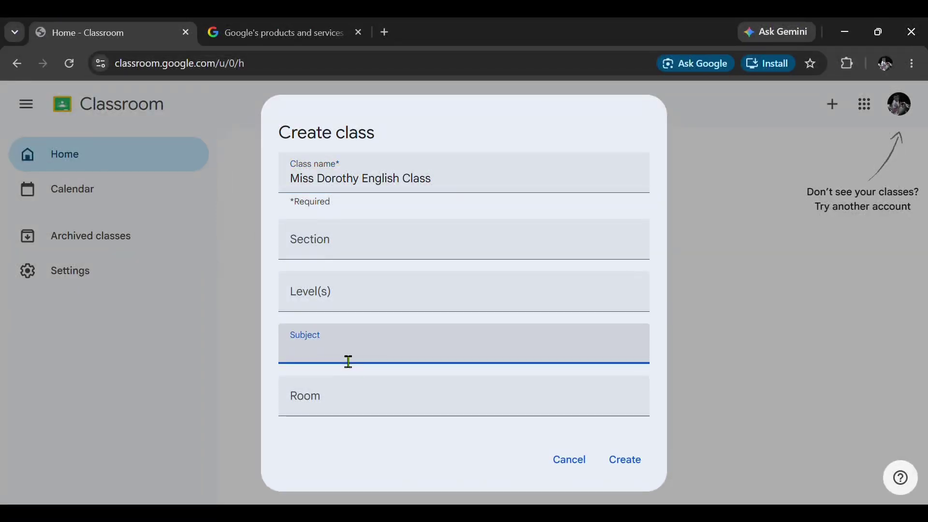
{"action": "type", "text": "English"}
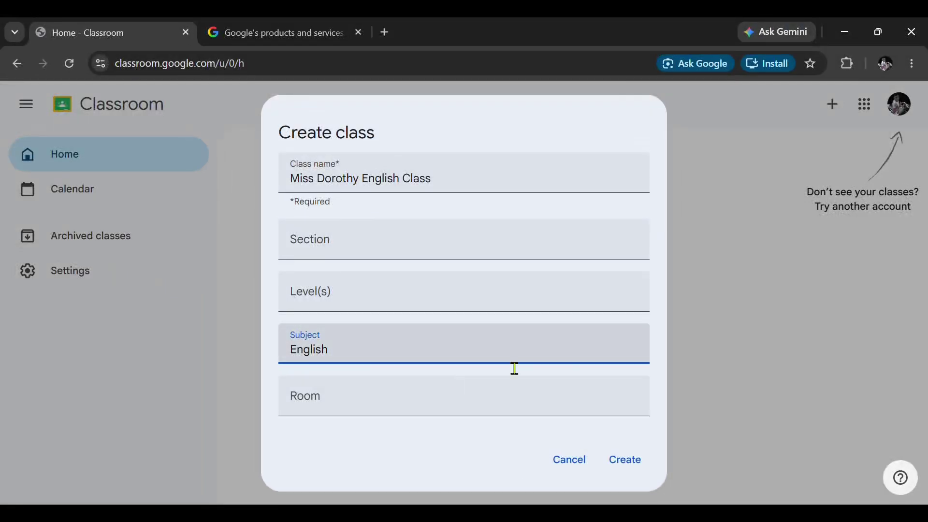
{"action": "left_click", "coordinate": [625, 460]}
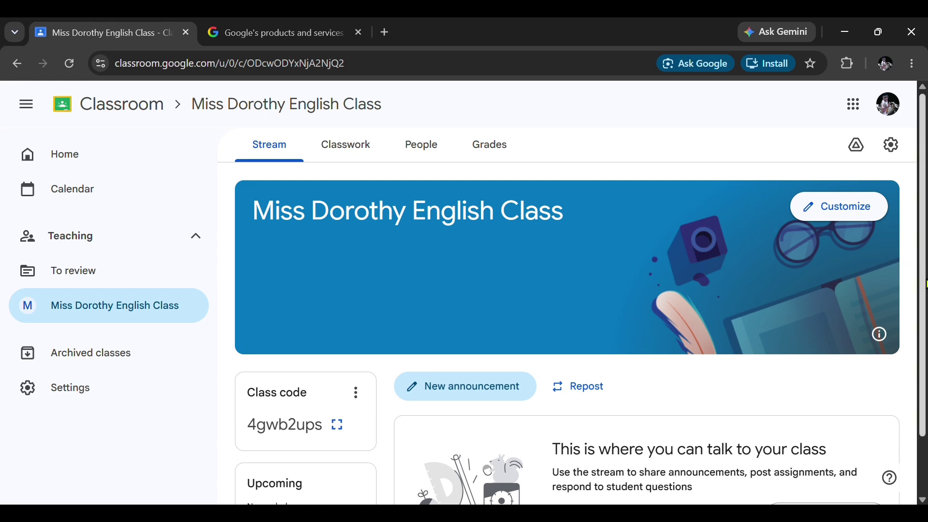
Review the new class's stream page and its class card on the Classroom home page.
{"action": "scroll", "coordinate": [925, 284], "scroll_direction": "down", "scroll_amount": 2}
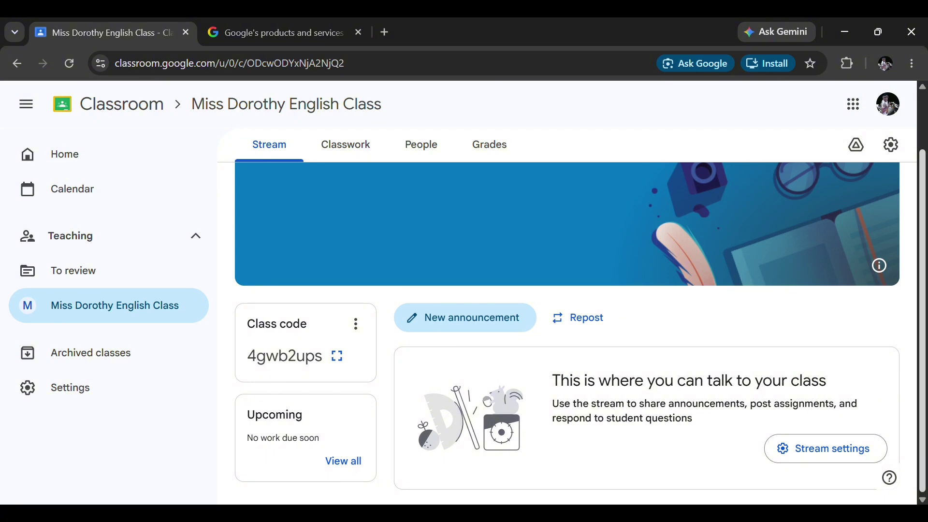
{"action": "scroll", "coordinate": [923, 345], "scroll_direction": "up", "scroll_amount": 2}
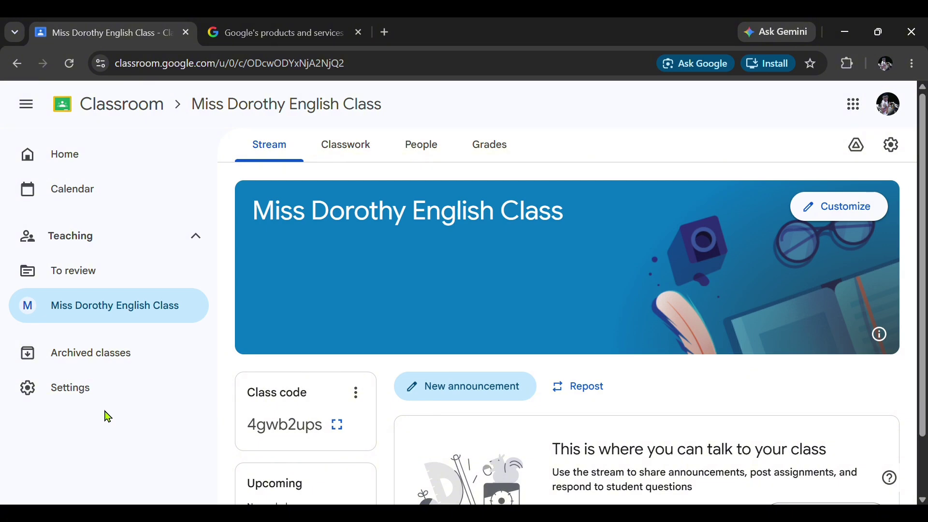
{"action": "left_click", "coordinate": [84, 165]}
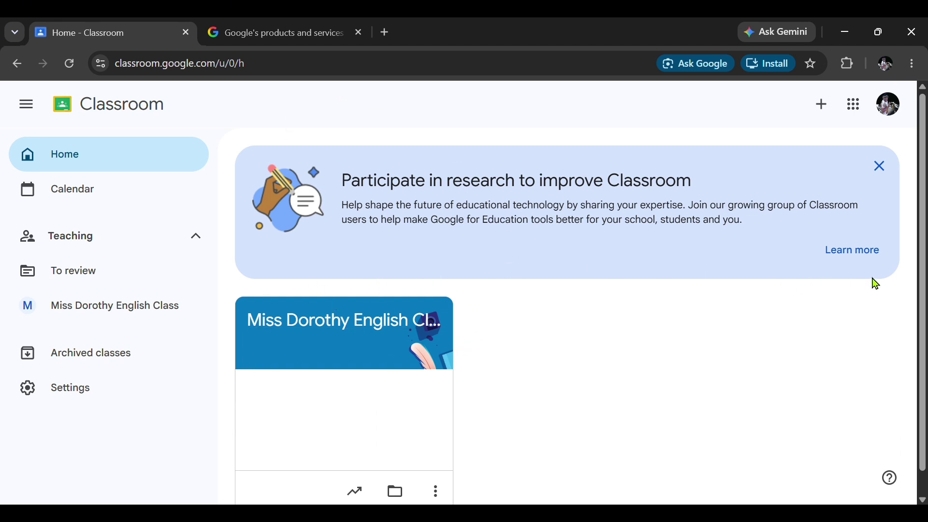
{"action": "left_click_drag", "start_coordinate": [924, 310], "coordinate": [924, 360]}
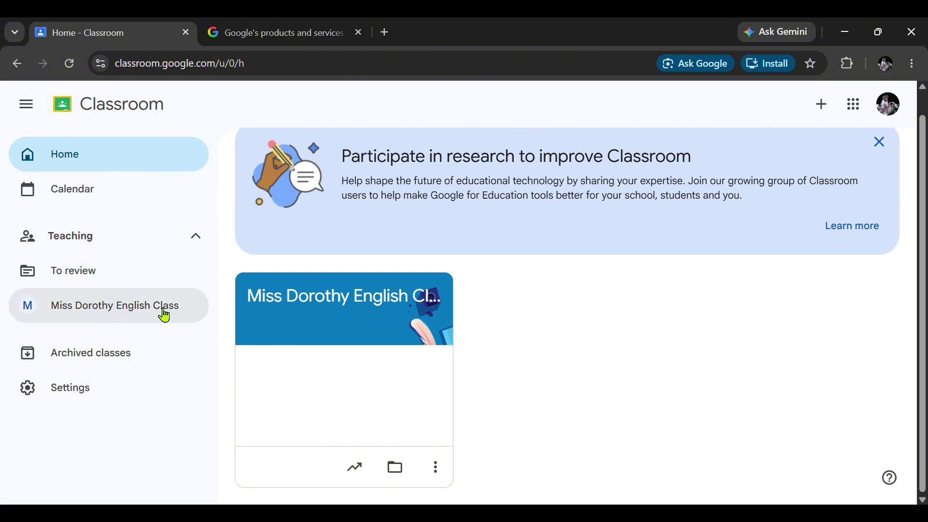
Change the English class's stream header to the Writing image from the English & History themes and save the appearance.
{"action": "left_click", "coordinate": [100, 312]}
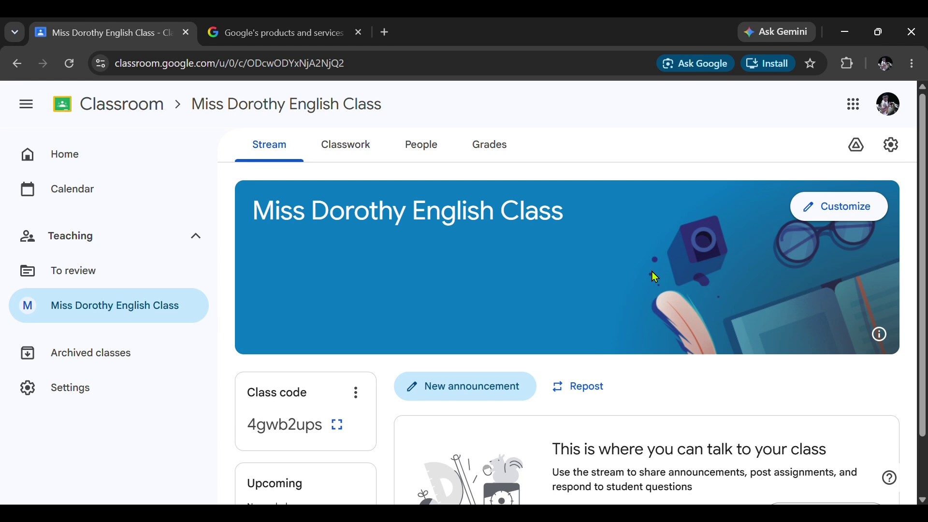
{"action": "left_click", "coordinate": [848, 218]}
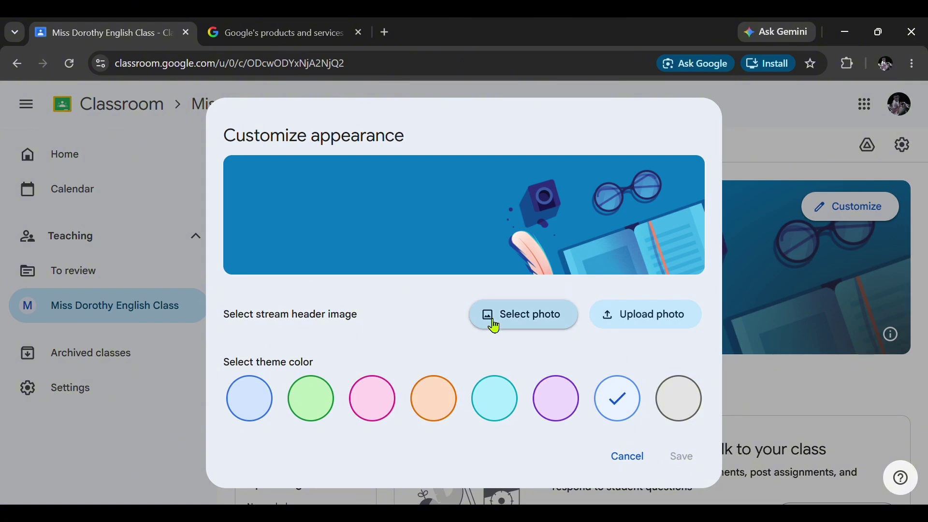
{"action": "left_click", "coordinate": [528, 323]}
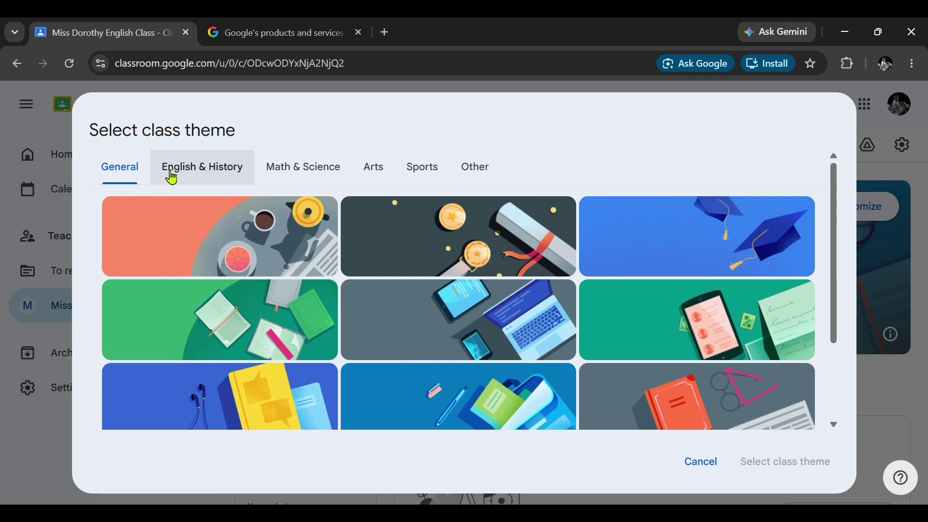
{"action": "left_click", "coordinate": [201, 174]}
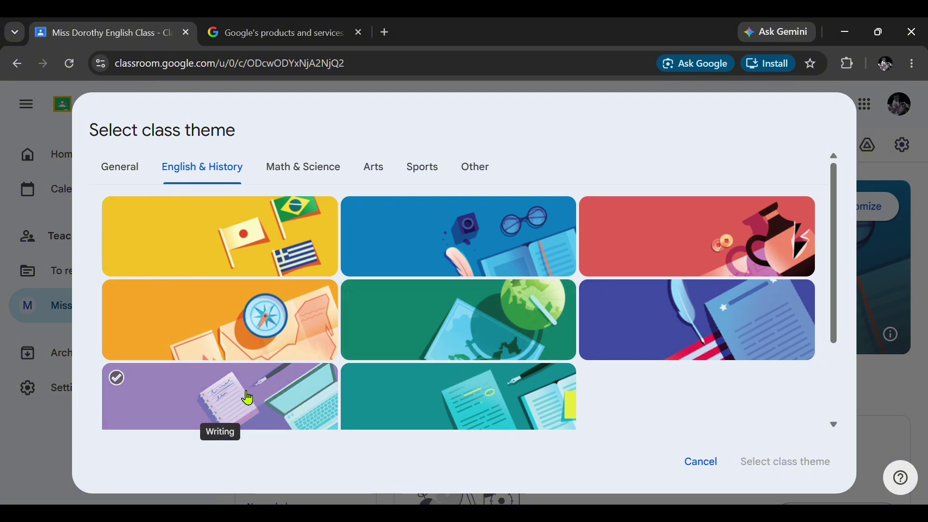
{"action": "left_click", "coordinate": [213, 390]}
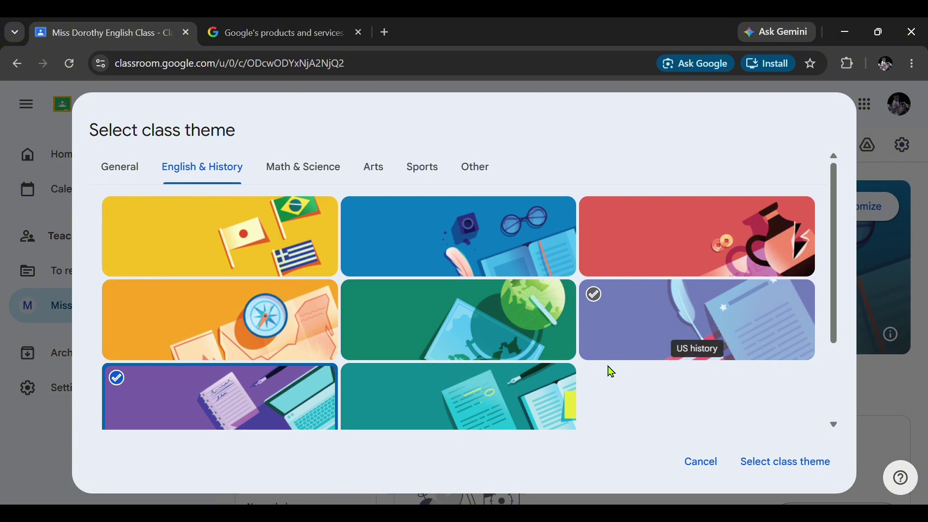
{"action": "left_click", "coordinate": [791, 473]}
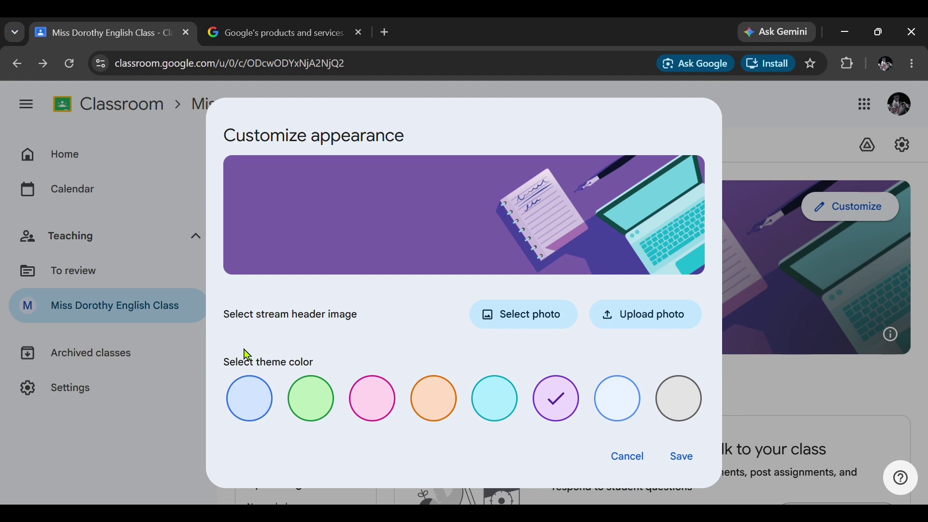
{"action": "left_click", "coordinate": [683, 459]}
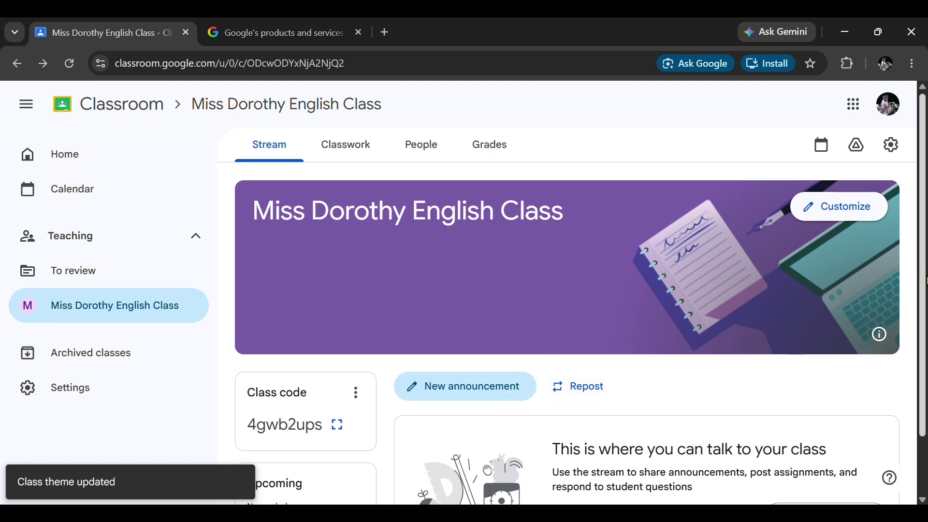
{"action": "scroll", "coordinate": [926, 280], "scroll_direction": "down", "scroll_amount": 2}
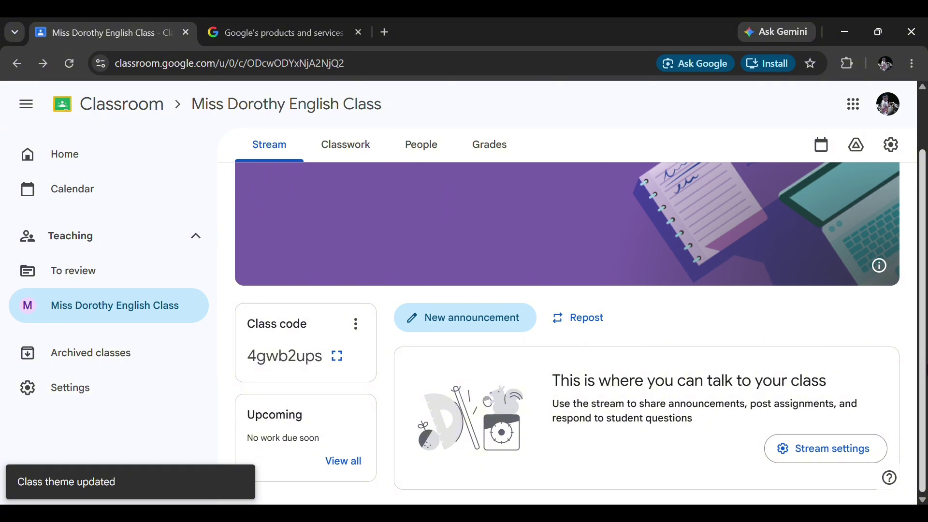
{"action": "scroll", "coordinate": [923, 280], "scroll_direction": "up", "scroll_amount": 2}
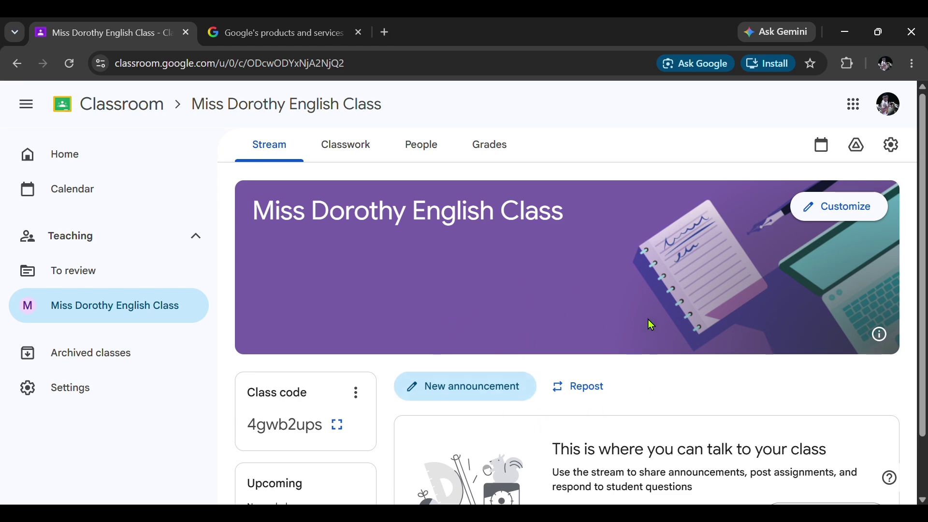
Try inviting a student to the class with the placeholder entry "xjdkd", and cancel the invitation.
{"action": "left_click", "coordinate": [428, 151]}
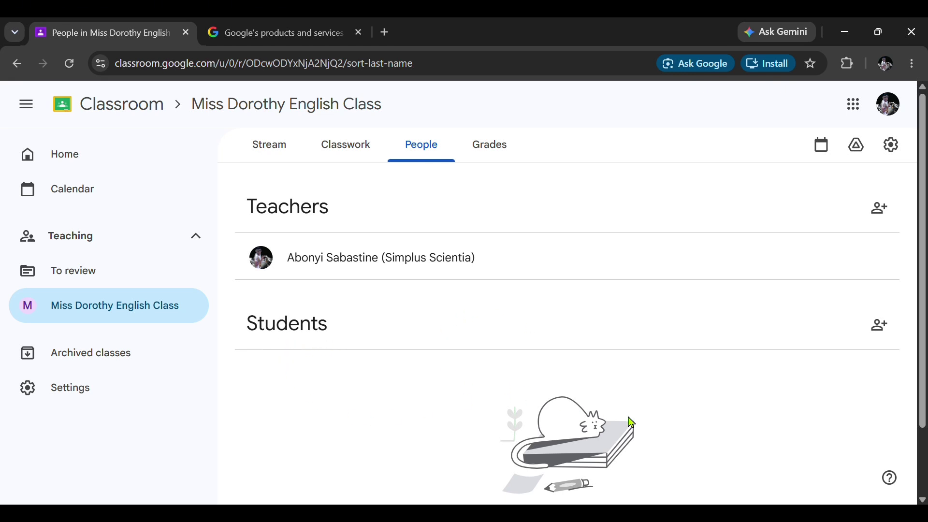
{"action": "left_click", "coordinate": [887, 330]}
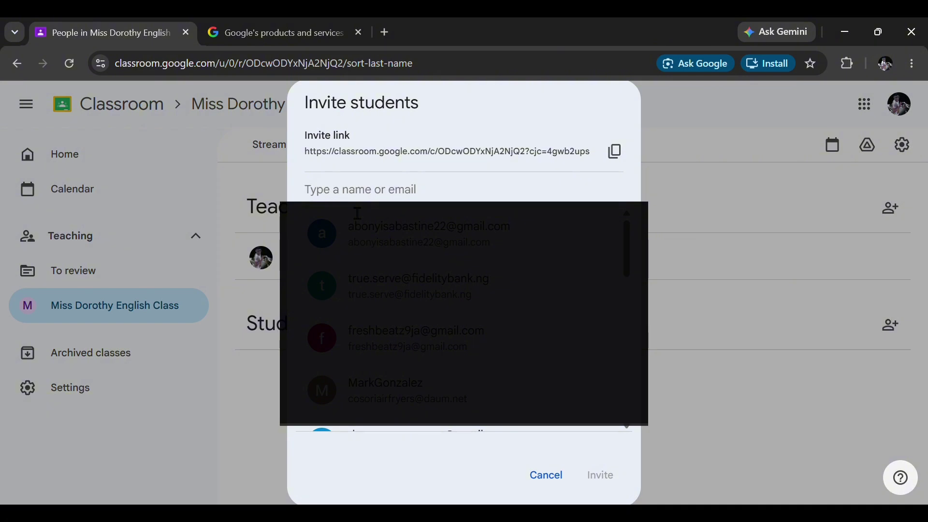
{"action": "type", "text": "xjdkd"}
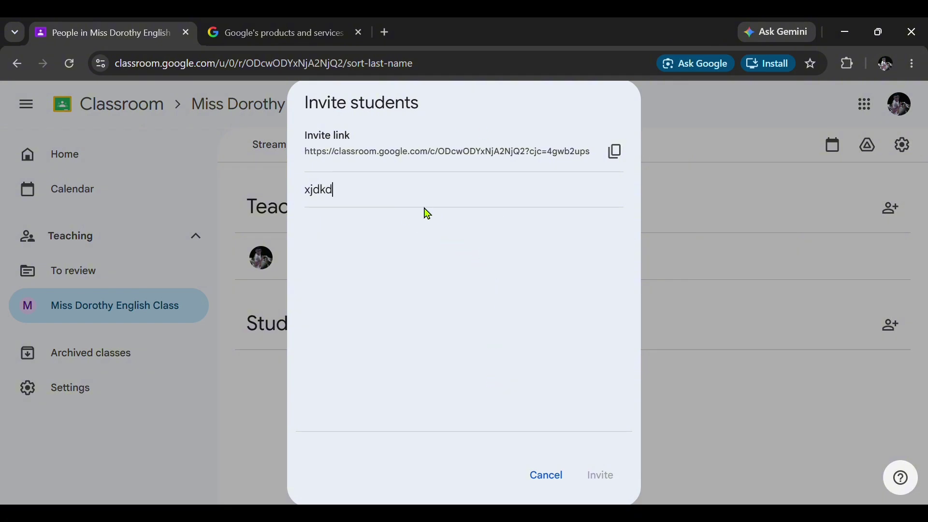
{"action": "left_click", "coordinate": [546, 476]}
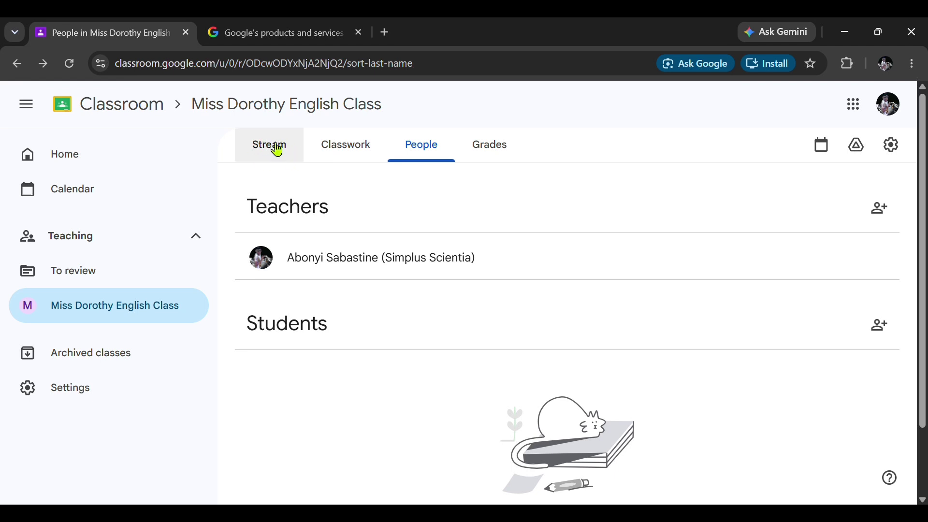
Display the class code enlarged from the class's stream page and close it again.
{"action": "left_click", "coordinate": [278, 151]}
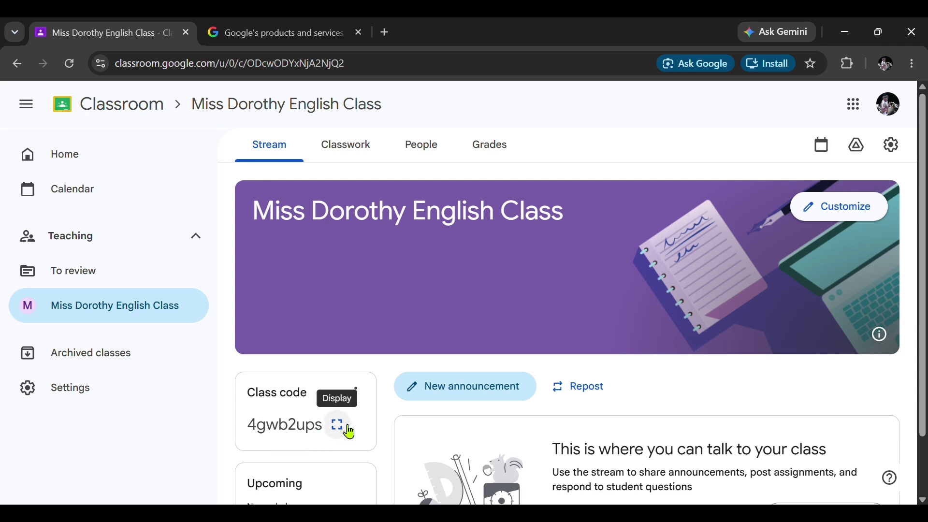
{"action": "left_click", "coordinate": [347, 428]}
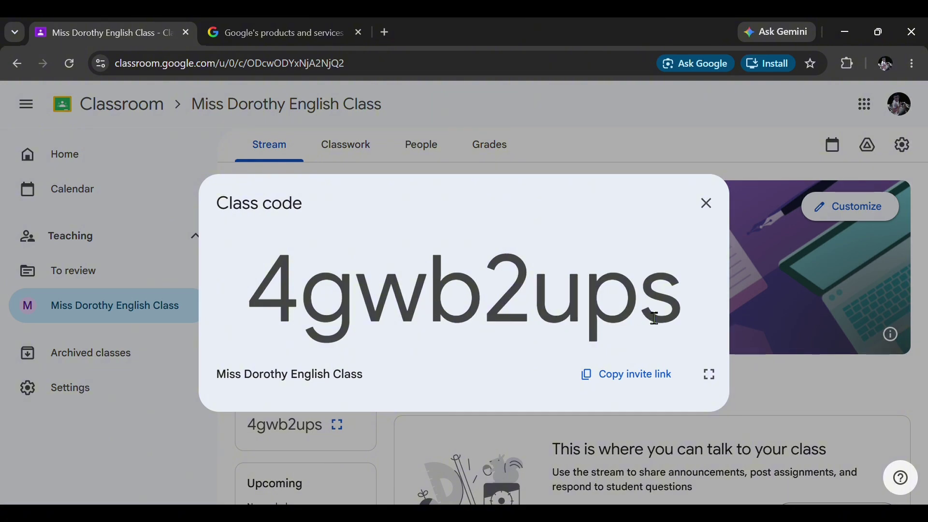
{"action": "key", "text": "Escape"}
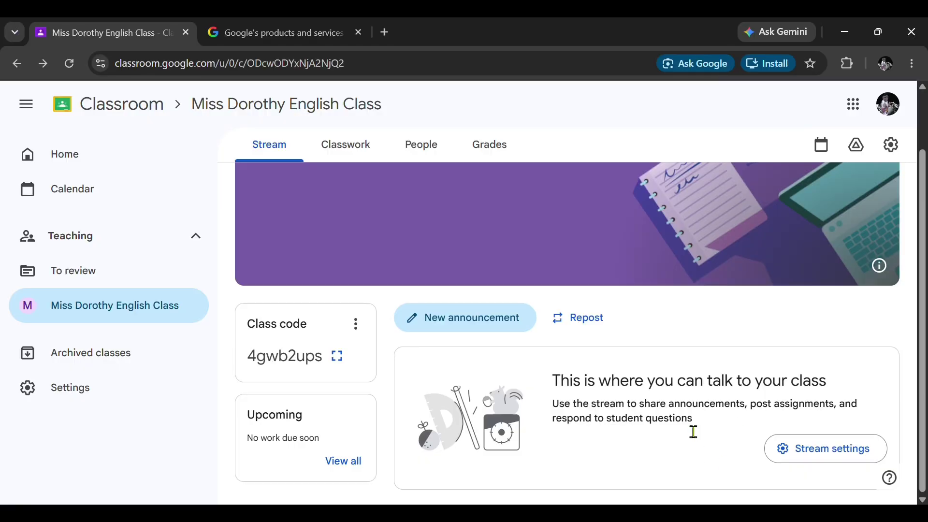
Draft a class announcement for all students reading "We Have A Quiz This Friday".
{"action": "left_click", "coordinate": [460, 323]}
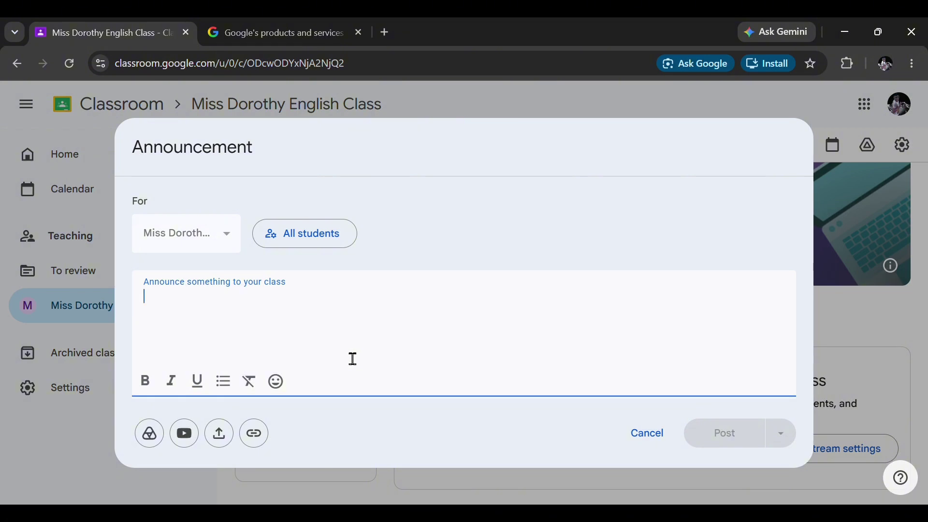
{"action": "type", "text": "We"}
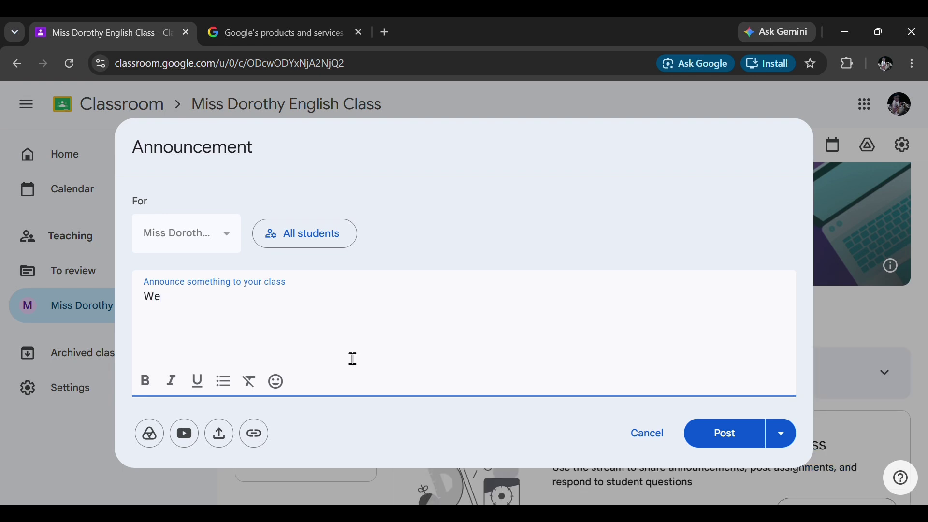
{"action": "type", "text": "a"}
{"action": "key", "text": "BackSpace"}
{"action": "type", "text": "Have A Quiz This Friday"}
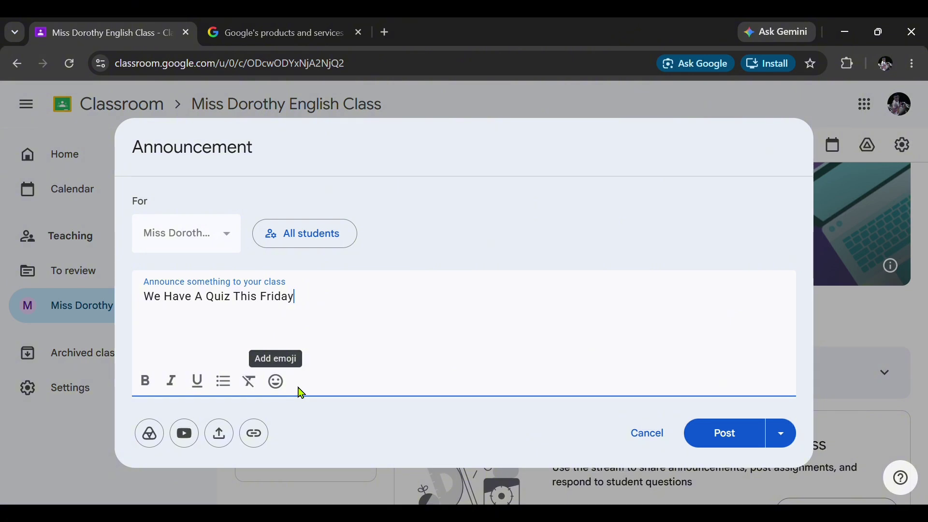
{"action": "left_click", "coordinate": [151, 435]}
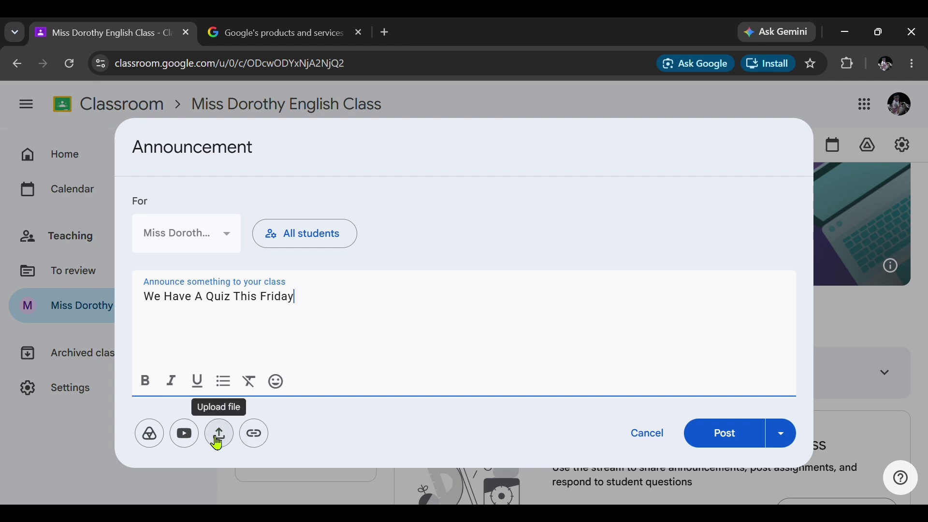
Schedule the drafted quiz announcement for 07/23/2026 at 8:00 AM.
{"action": "left_click", "coordinate": [229, 441]}
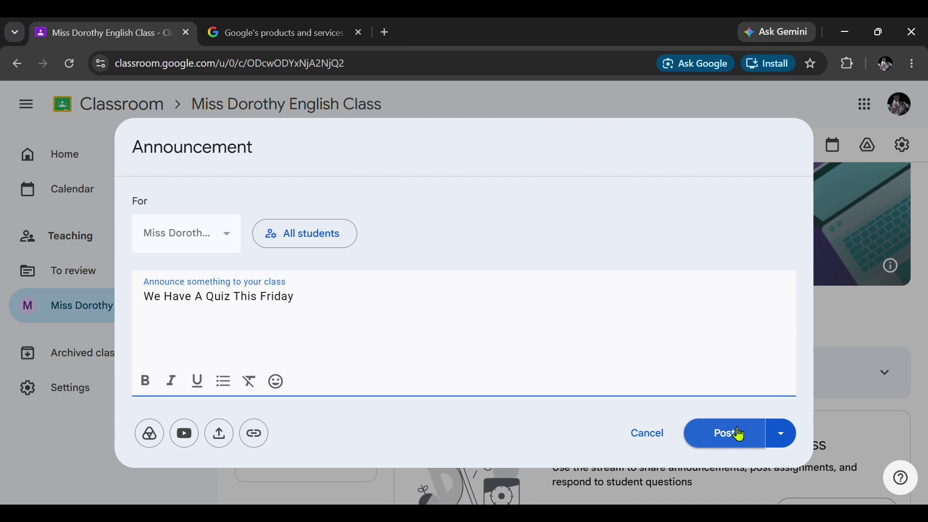
{"action": "left_click", "coordinate": [793, 442]}
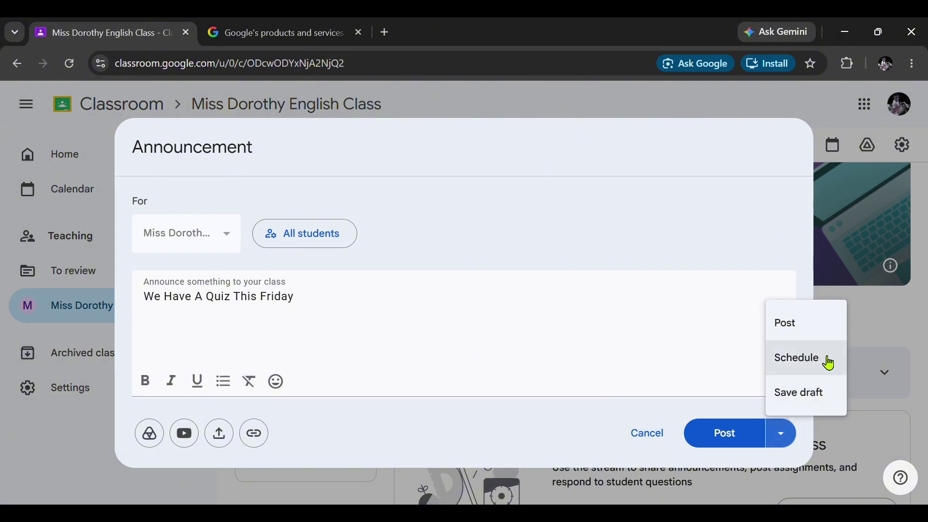
{"action": "left_click", "coordinate": [810, 360]}
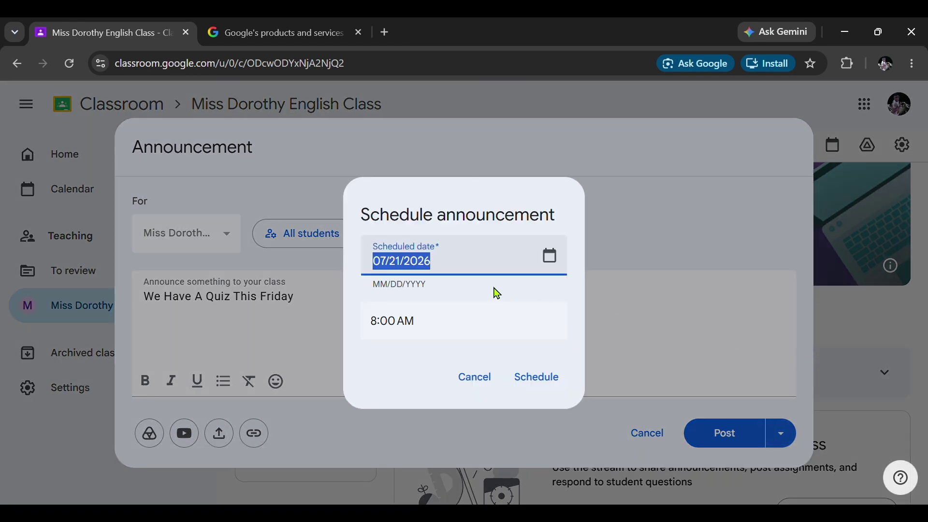
{"action": "left_click", "coordinate": [558, 260]}
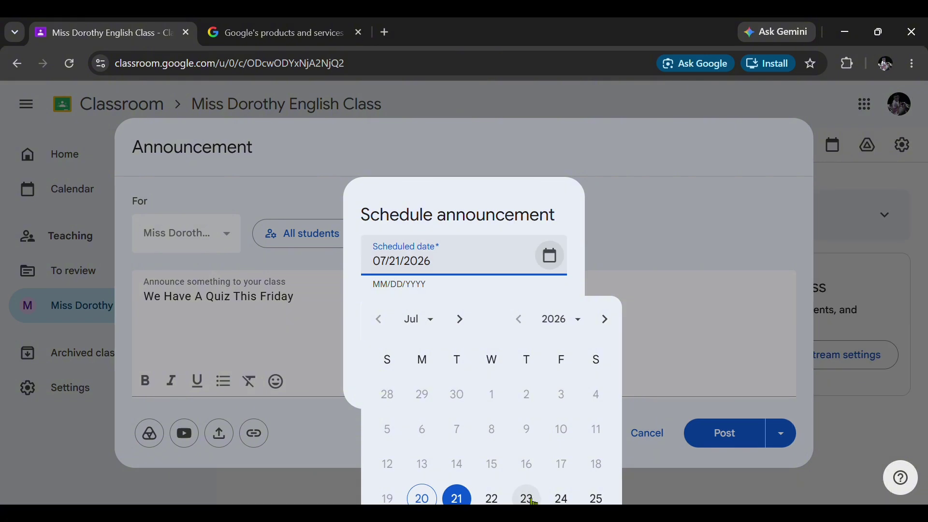
{"action": "left_click", "coordinate": [534, 500]}
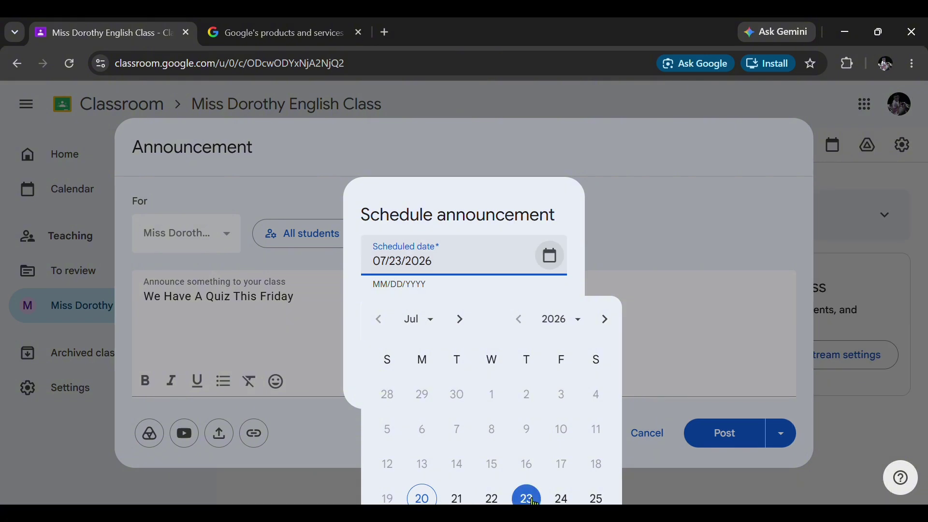
{"action": "triple_click", "coordinate": [467, 278]}
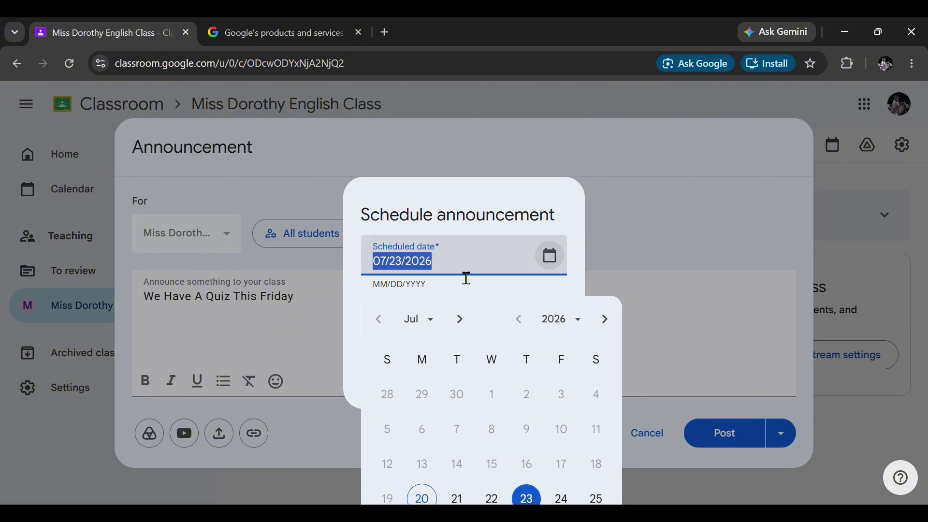
{"action": "left_click", "coordinate": [357, 347]}
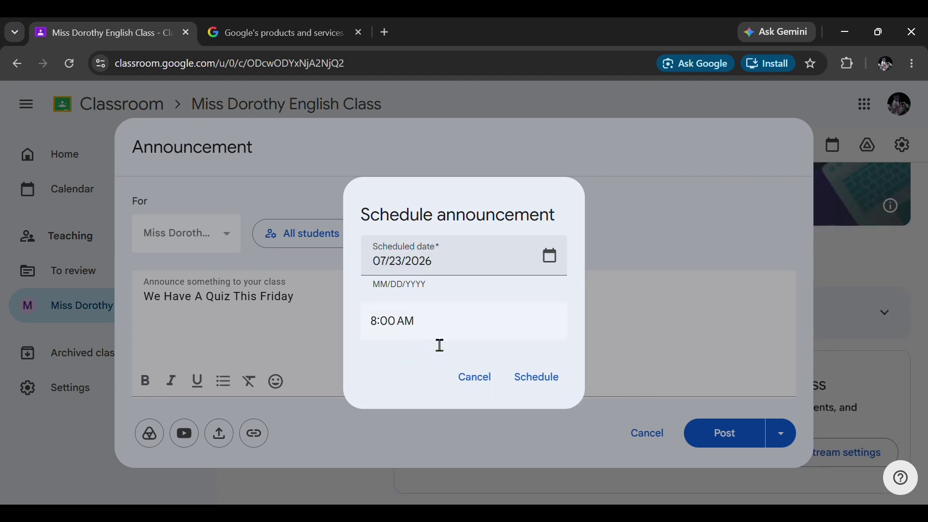
{"action": "left_click", "coordinate": [540, 381]}
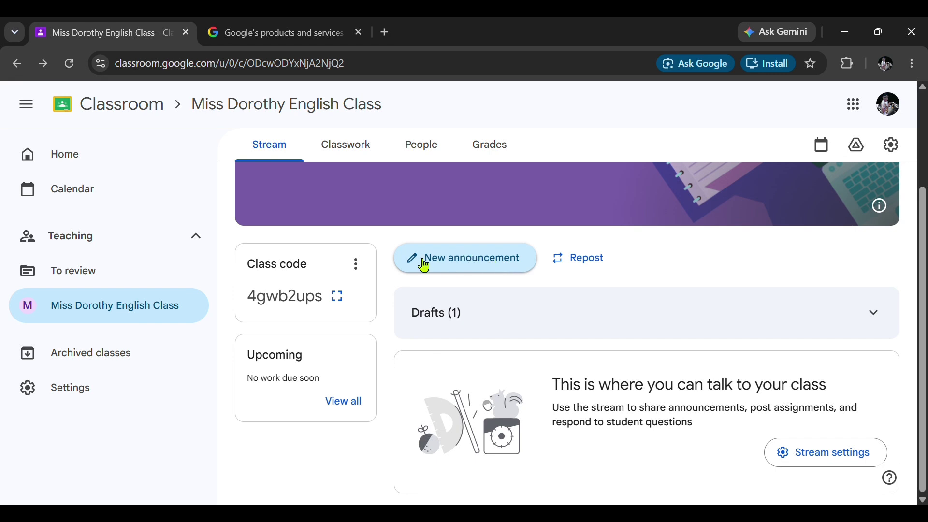
Post a new announcement to all students reading "Read Chapter One Now".
{"action": "left_click", "coordinate": [445, 260]}
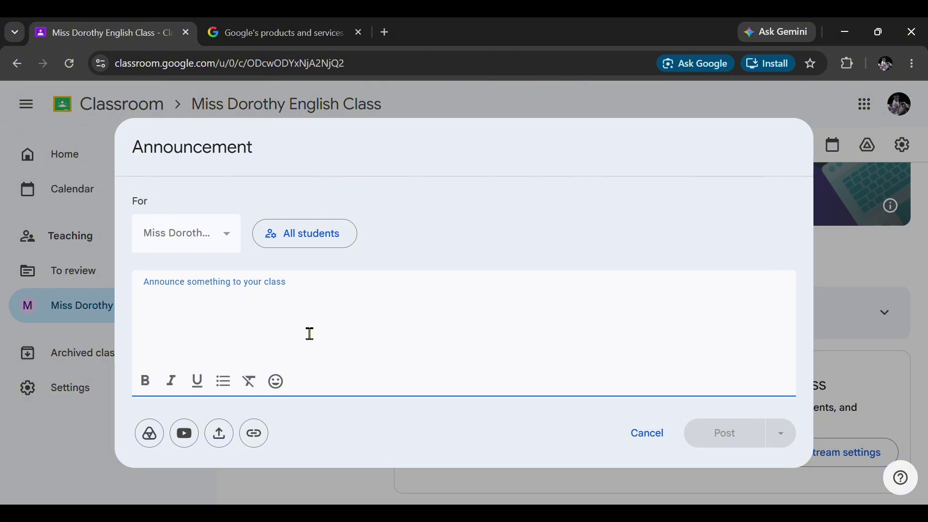
{"action": "type", "text": "Read"}
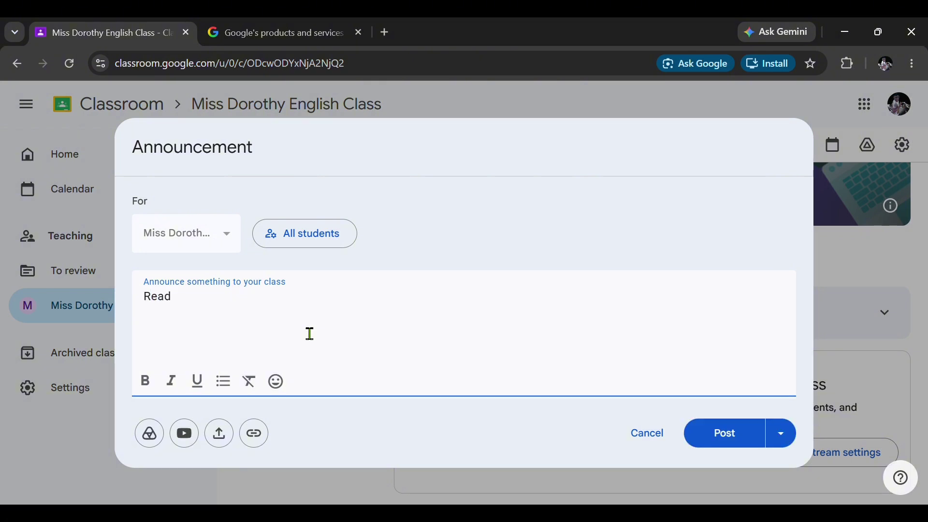
{"action": "type", "text": " Chapter One Now"}
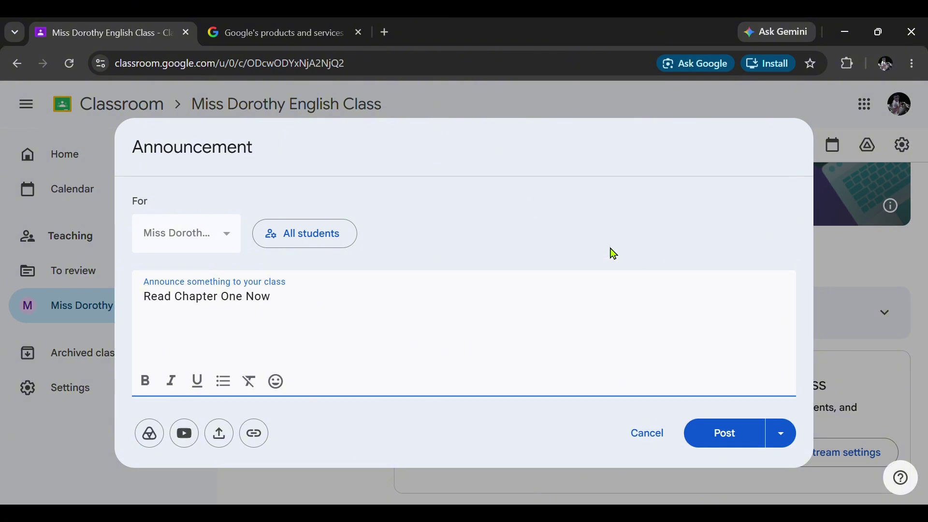
{"action": "left_click", "coordinate": [726, 443]}
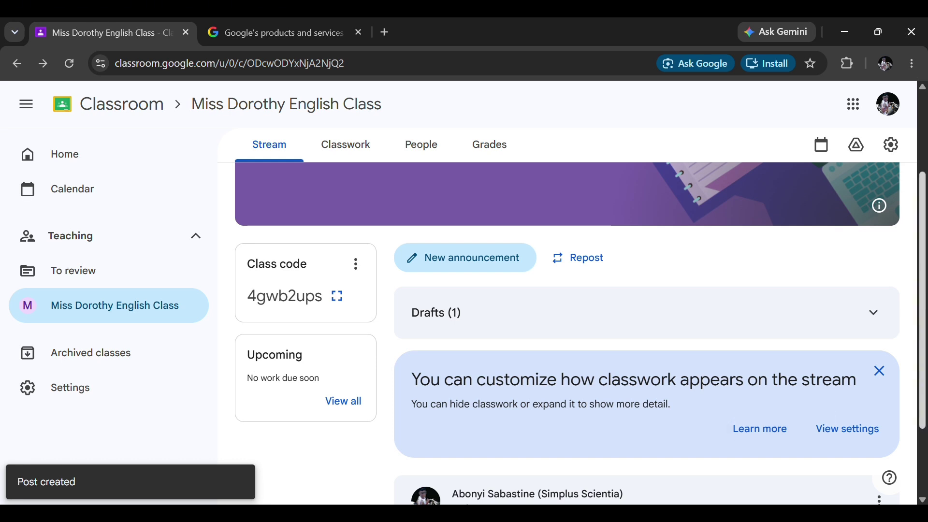
View the posted announcement on the stream, open its class comment box, and leave it without commenting.
{"action": "scroll", "coordinate": [925, 295], "scroll_direction": "down", "scroll_amount": 2}
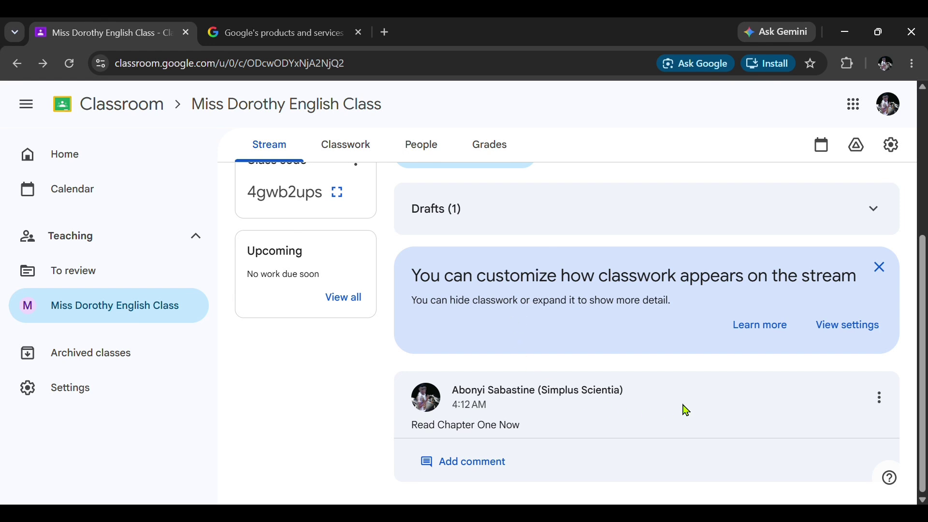
{"action": "left_click", "coordinate": [465, 469]}
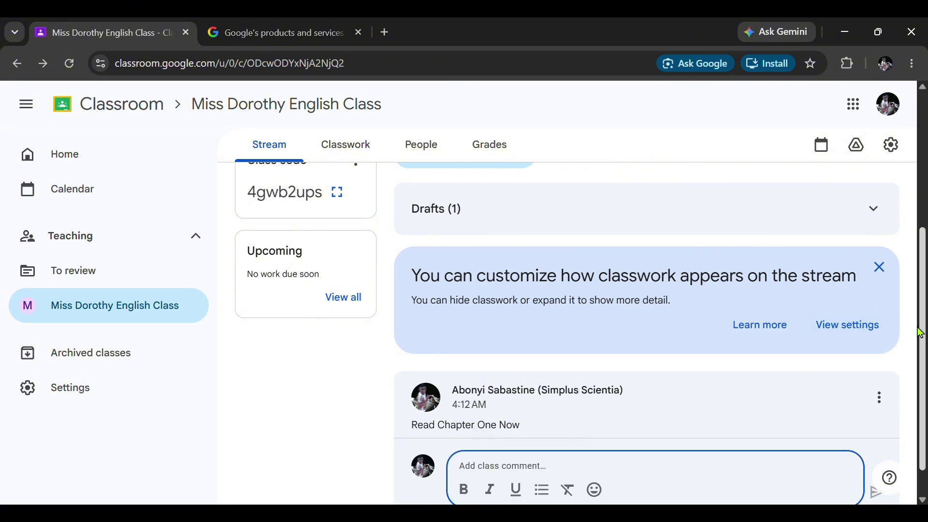
{"action": "scroll", "coordinate": [924, 341], "scroll_direction": "down", "scroll_amount": 1}
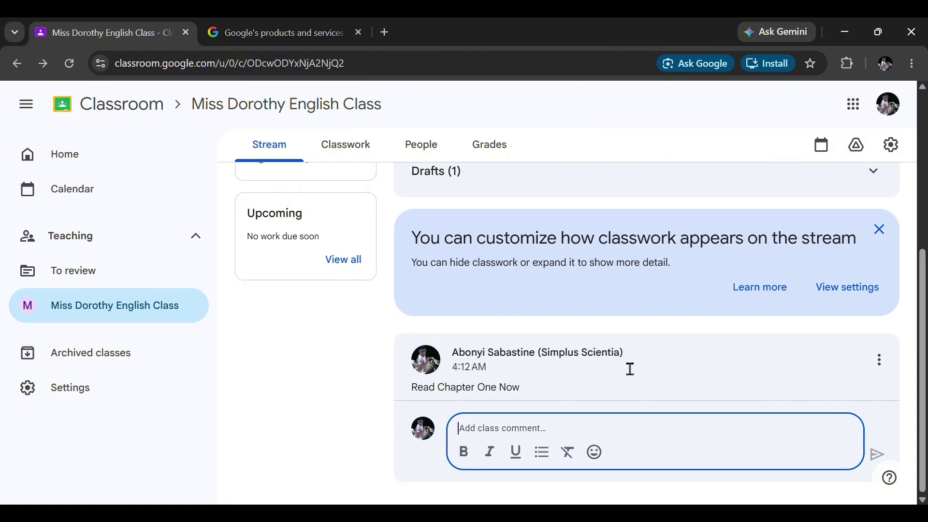
{"action": "left_click", "coordinate": [556, 365]}
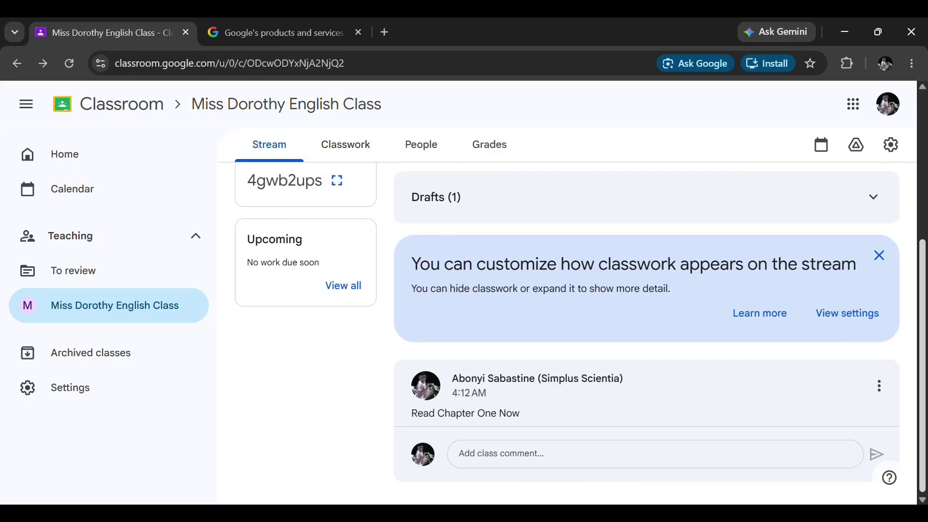
Start a new assignment in the class's Classwork section and dismiss the notice about scheduling across multiple classes.
{"action": "scroll", "coordinate": [924, 374], "scroll_direction": "up", "scroll_amount": 5}
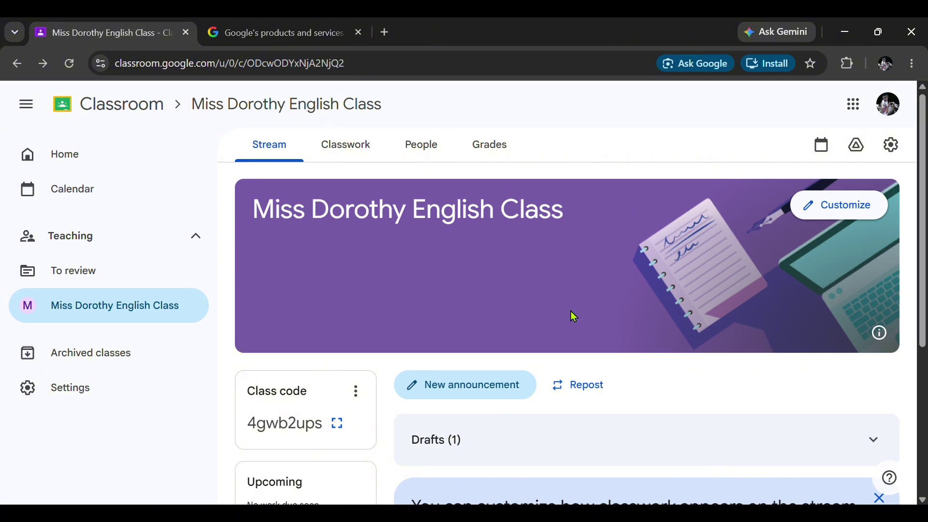
{"action": "left_click", "coordinate": [352, 153]}
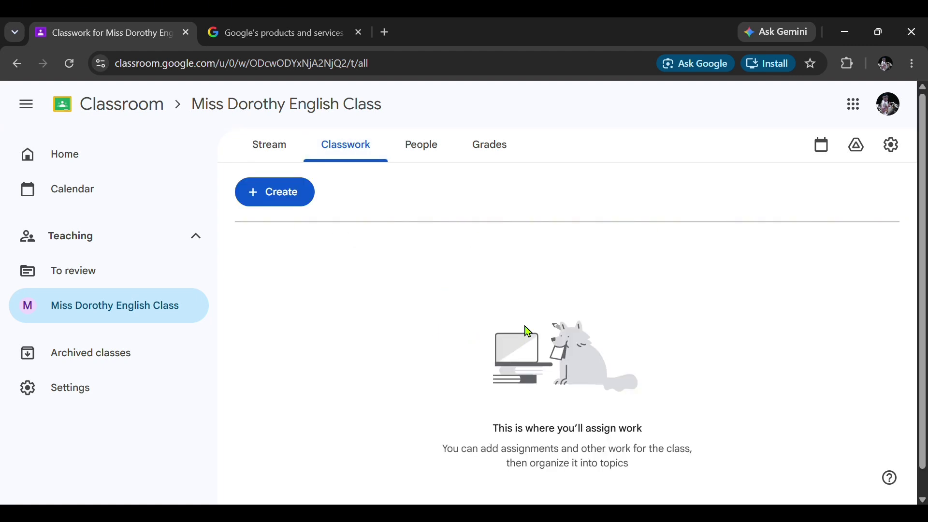
{"action": "mouse_move", "coordinate": [921, 278]}
{"action": "left_mouse_down"}
{"action": "mouse_move", "coordinate": [920, 400]}
{"action": "mouse_move", "coordinate": [911, 279]}
{"action": "left_mouse_up"}
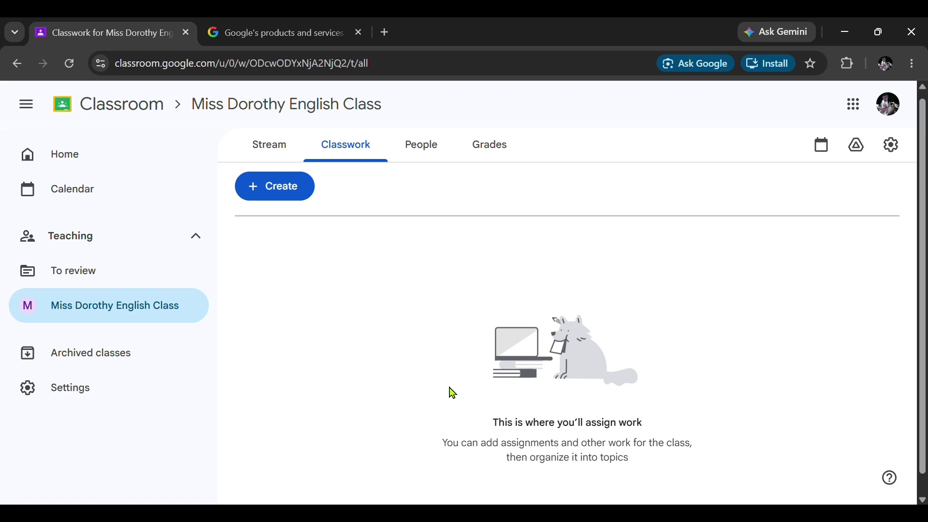
{"action": "left_click", "coordinate": [275, 193]}
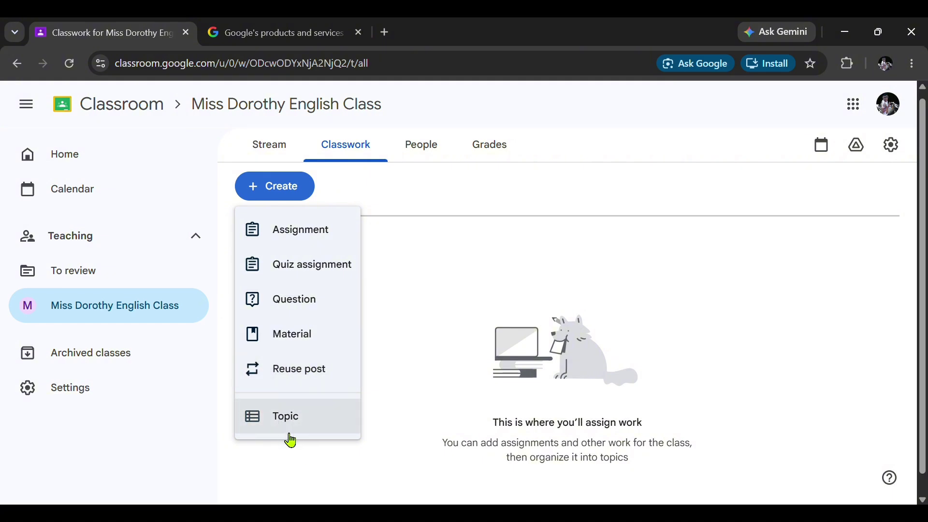
{"action": "left_click", "coordinate": [292, 241]}
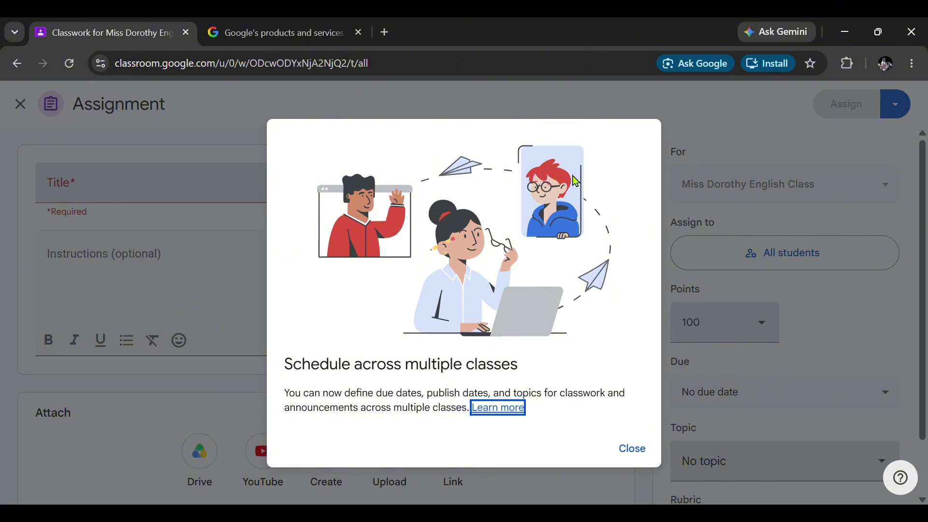
{"action": "left_click", "coordinate": [645, 455]}
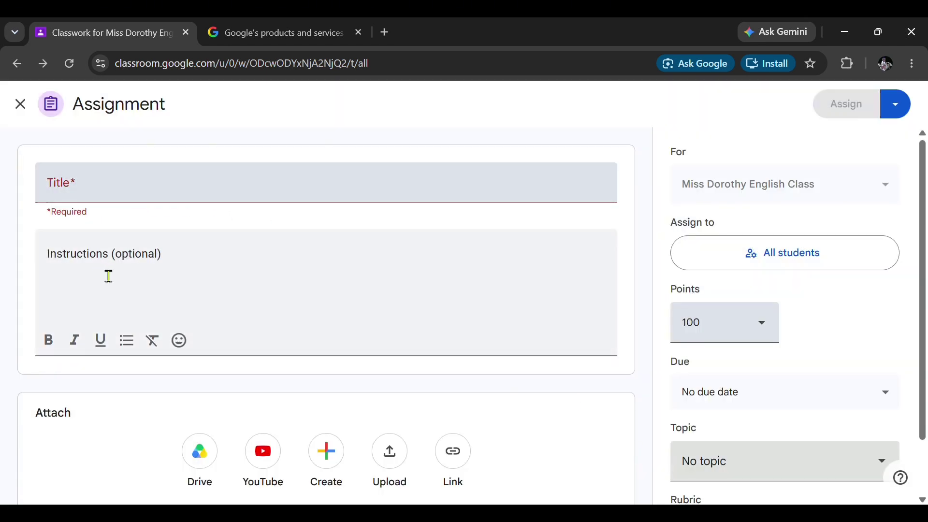
Title the assignment "Comprehension: Read Chapter Two" and add the instructions "You all should read and summarize chapter two".
{"action": "left_click", "coordinate": [96, 196]}
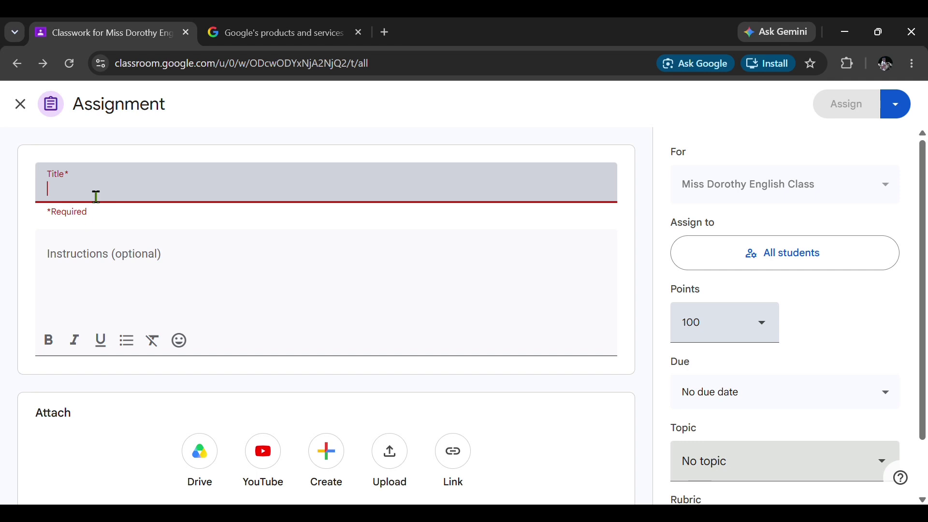
{"action": "type", "text": "Comprehension: Read Chapter Two"}
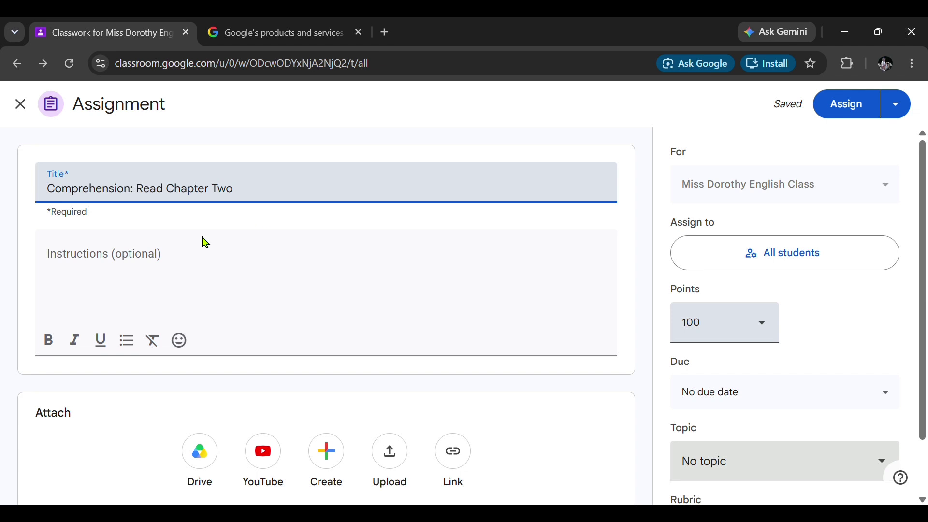
{"action": "left_click", "coordinate": [94, 266]}
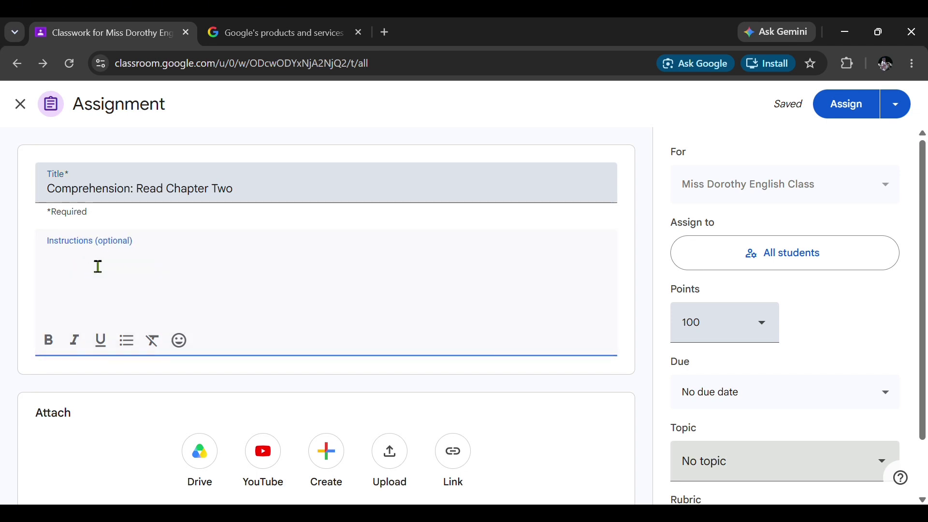
{"action": "type", "text": "You all should read and summarize chapter two"}
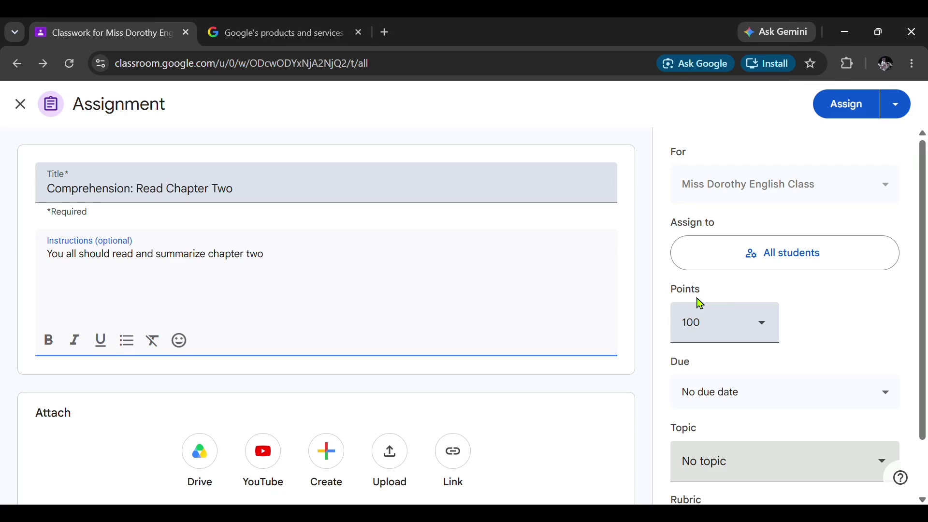
Set the assignment's points to Ungraded and assign it to all students with no due date or topic.
{"action": "left_click", "coordinate": [768, 333]}
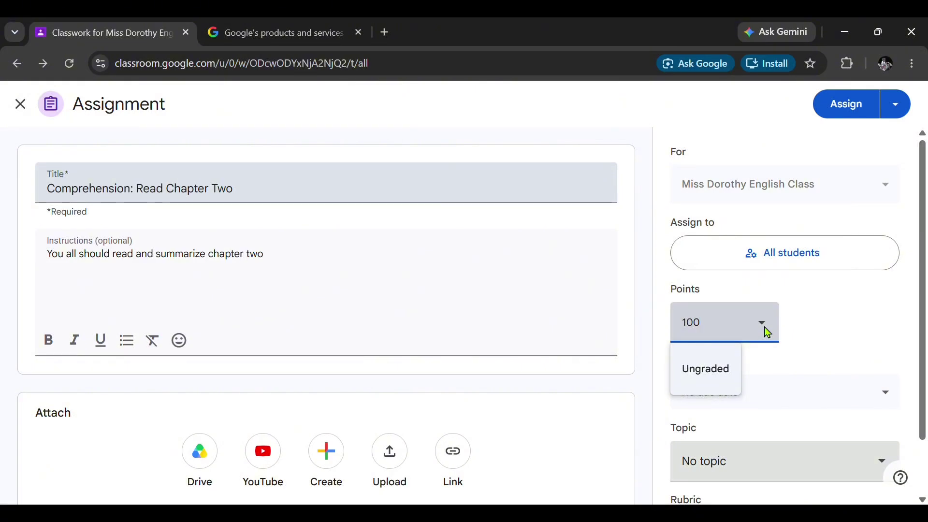
{"action": "left_click", "coordinate": [703, 382]}
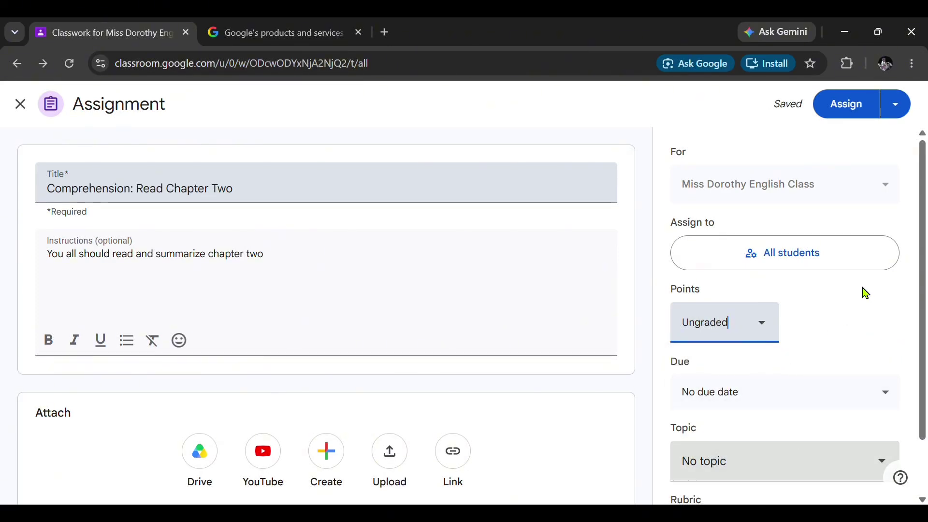
{"action": "left_click_drag", "start_coordinate": [923, 307], "coordinate": [925, 416]}
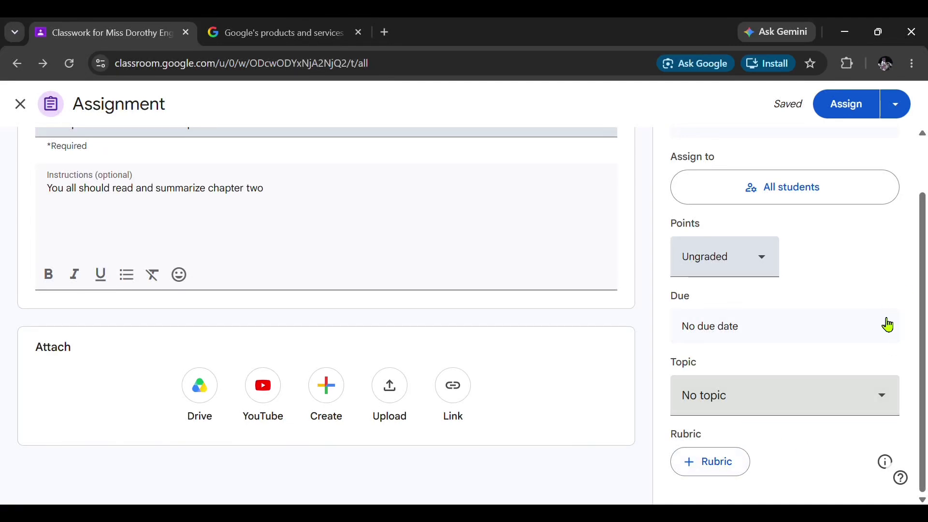
{"action": "scroll", "coordinate": [923, 327], "scroll_direction": "up", "scroll_amount": 3}
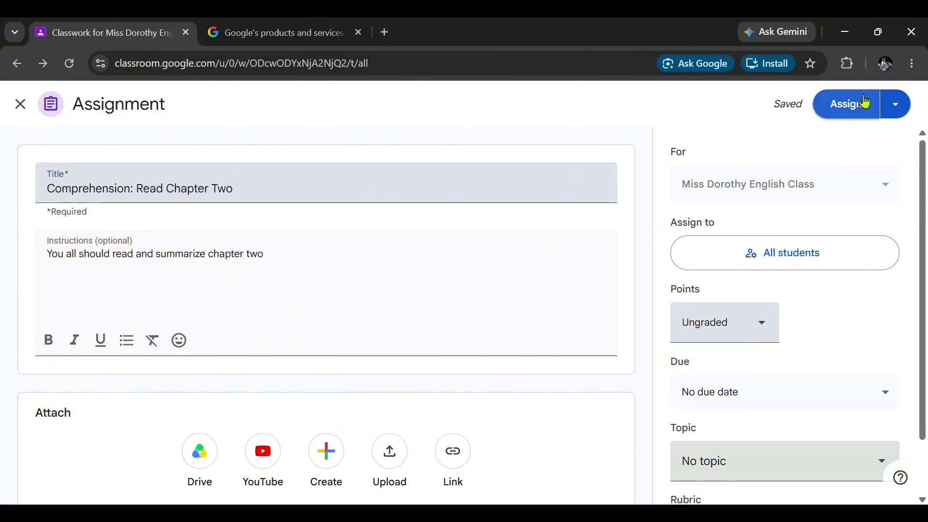
{"action": "left_click", "coordinate": [897, 111]}
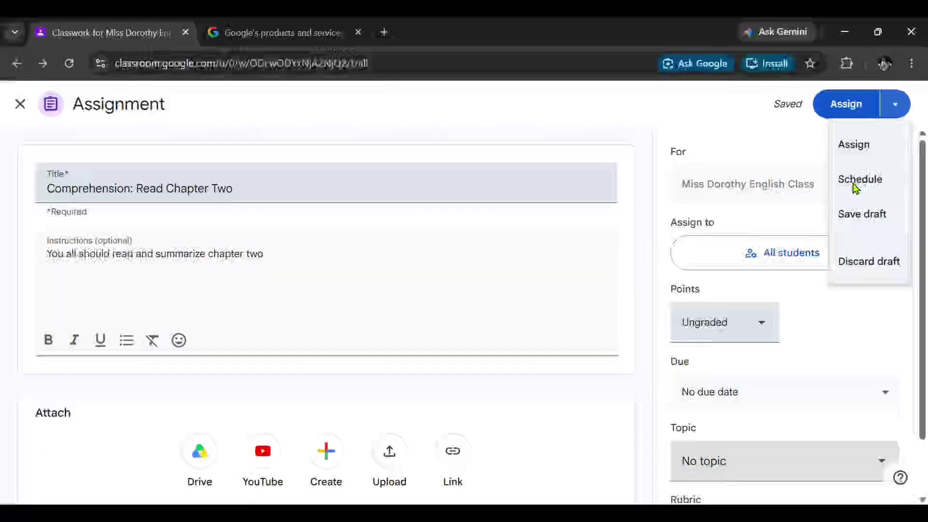
{"action": "left_click", "coordinate": [847, 103]}
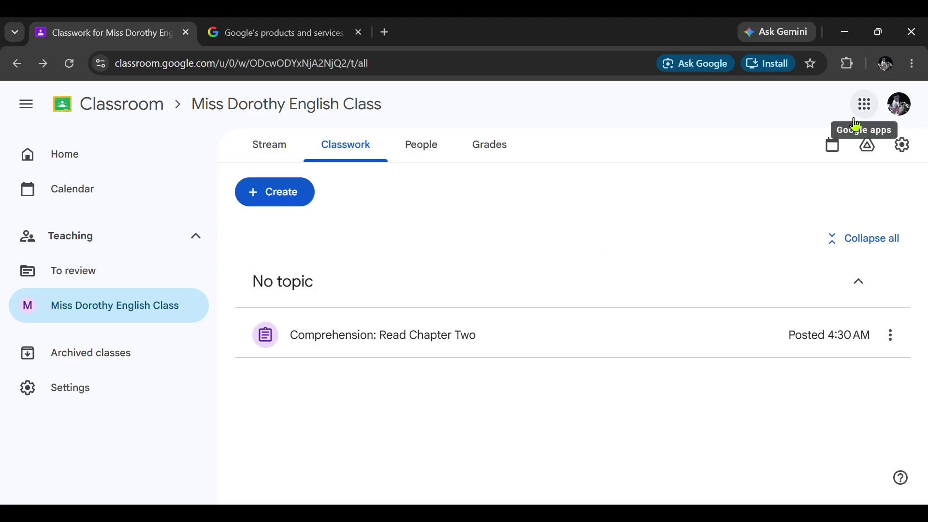
Open the class's calendar in Google Calendar, keep the Light appearance, and view the week's schedule through 11 PM.
{"action": "left_click", "coordinate": [837, 150]}
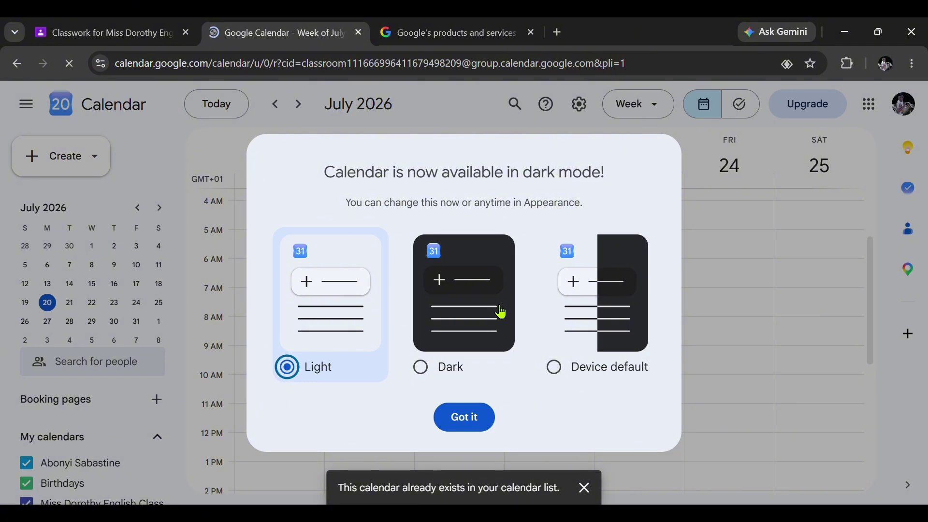
{"action": "left_click", "coordinate": [470, 414]}
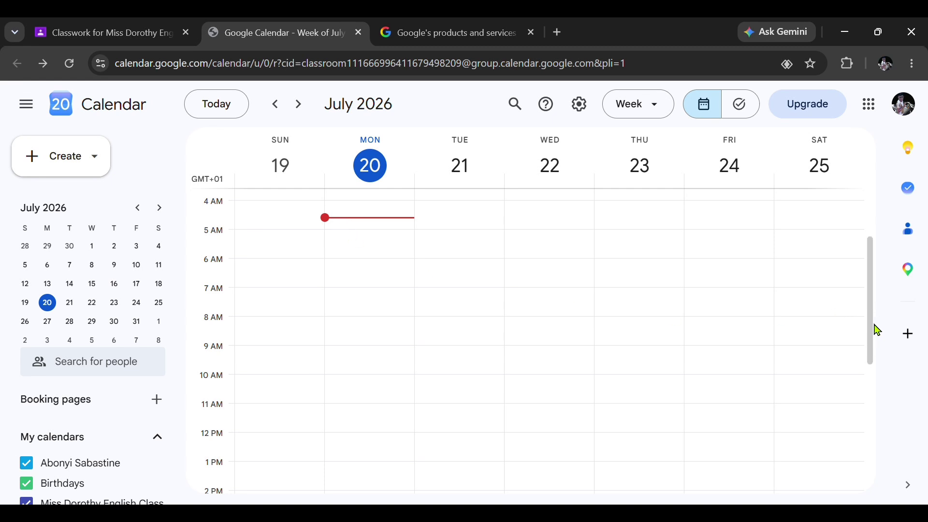
{"action": "left_click_drag", "start_coordinate": [870, 321], "coordinate": [861, 476]}
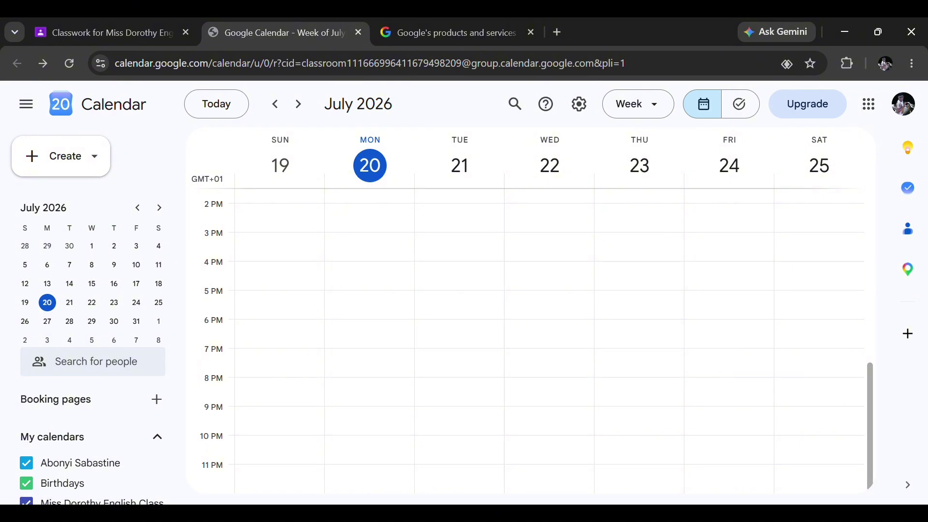
View the early hours of the calendar week, close the calendar, and briefly view the class's Google Drive folder before returning to Classroom.
{"action": "left_click_drag", "start_coordinate": [862, 444], "coordinate": [837, 217]}
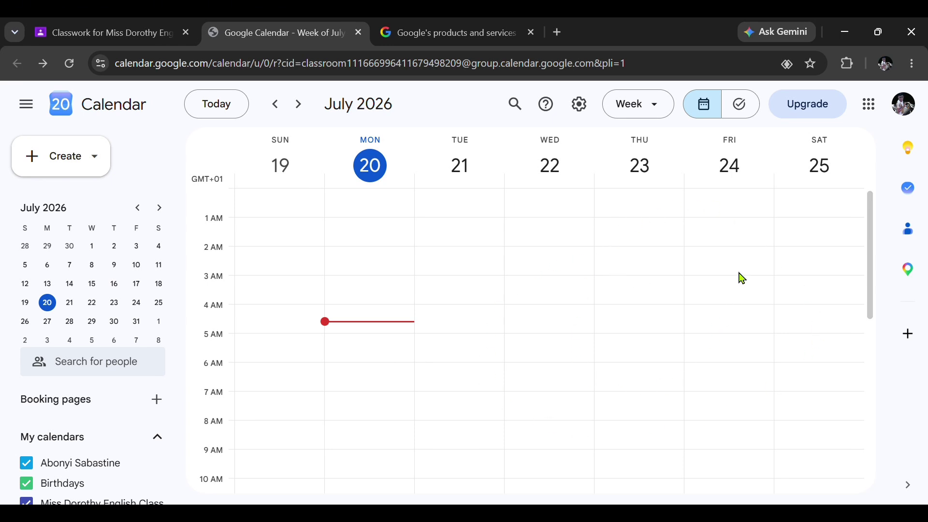
{"action": "left_click", "coordinate": [359, 32]}
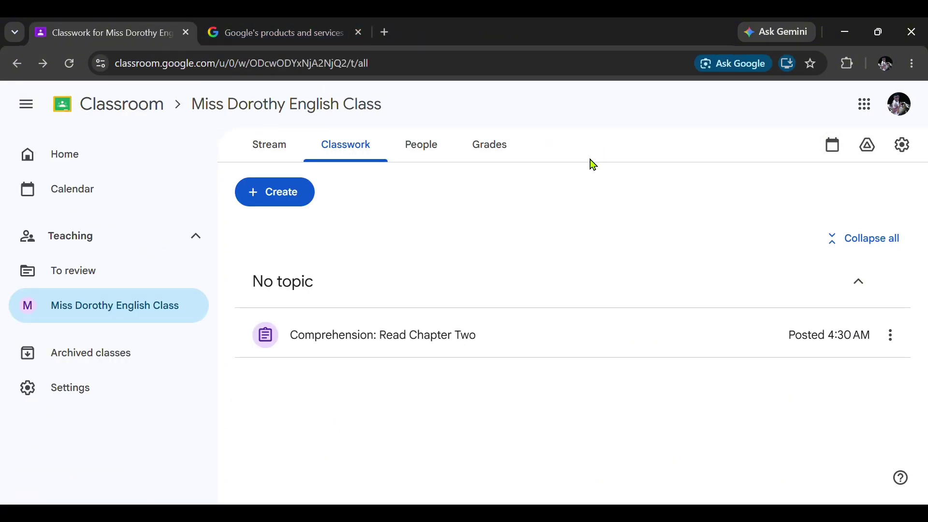
{"action": "left_click", "coordinate": [871, 151]}
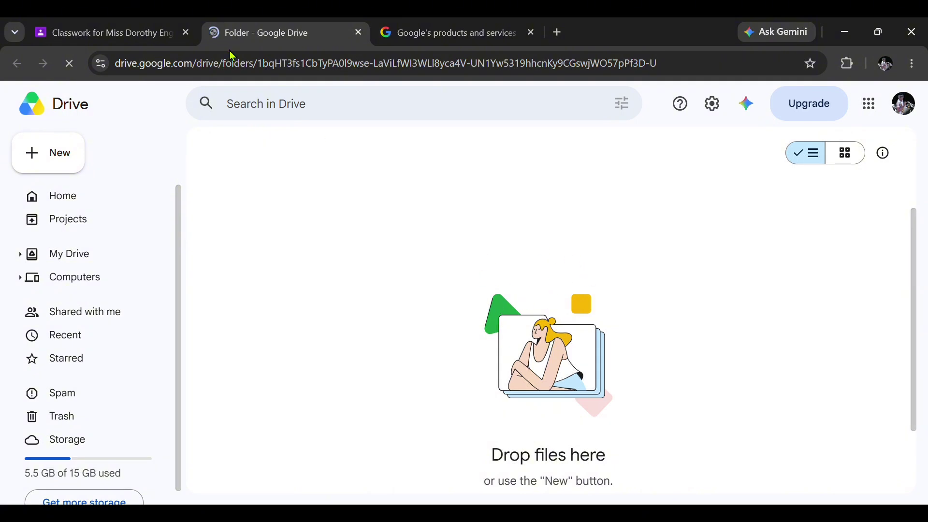
{"action": "left_click", "coordinate": [358, 32]}
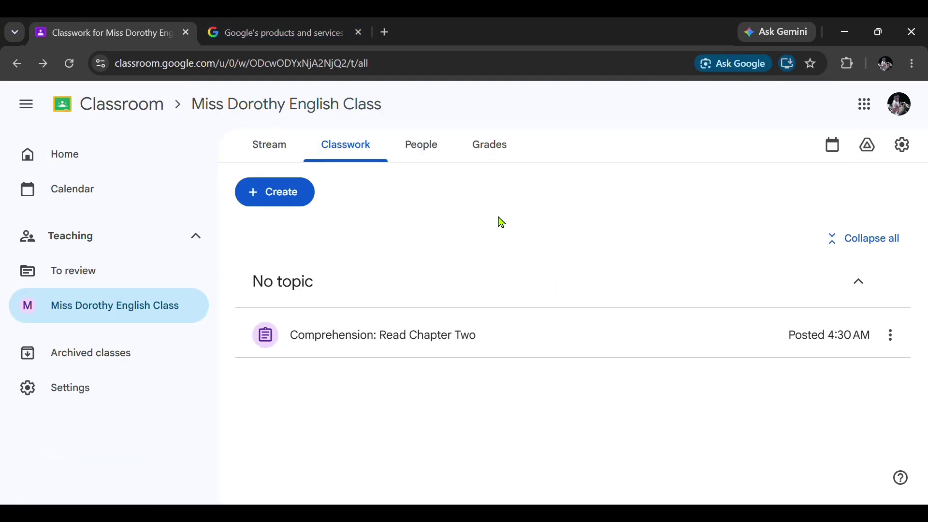
Open the class's Grades page and keep automatic draft grades for missing assignments on with a default grade of 0%.
{"action": "left_click", "coordinate": [488, 146]}
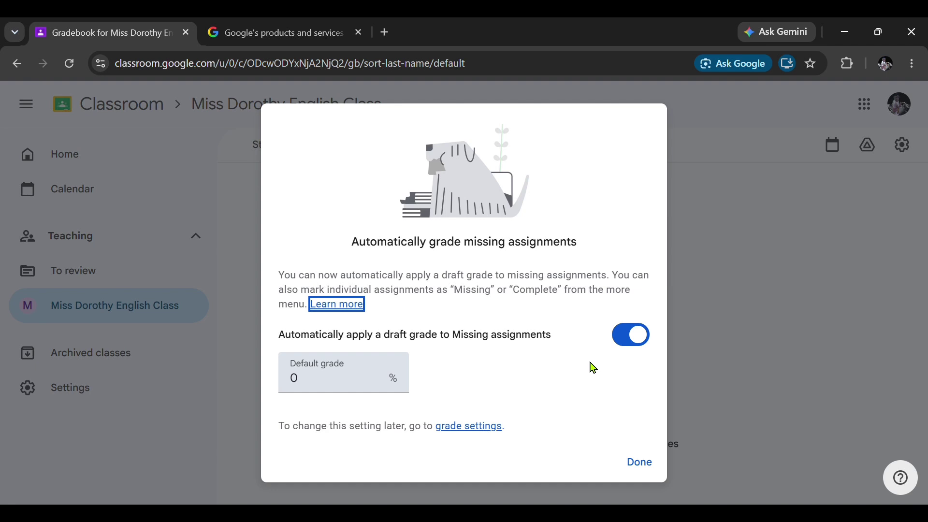
{"action": "left_click", "coordinate": [647, 469]}
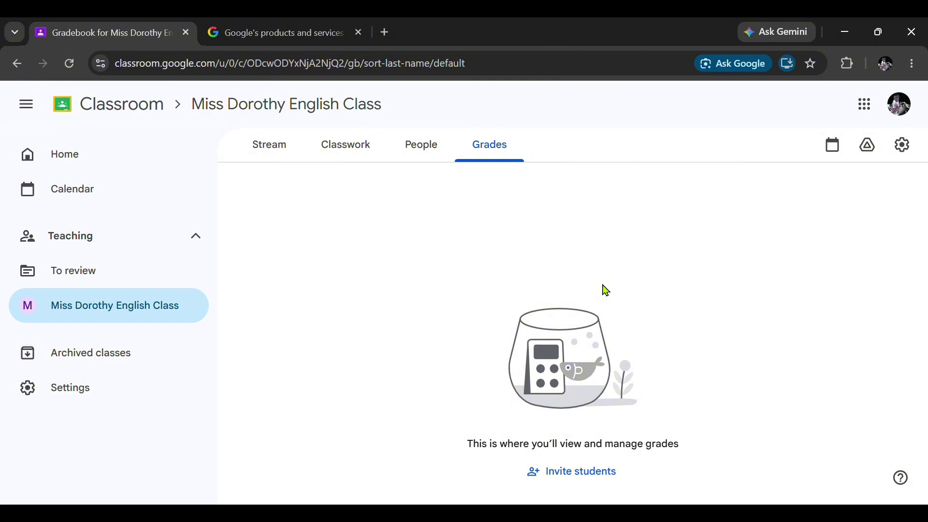
Look through the posts on the class stream, check the work to review for all classes, and return to the class.
{"action": "left_click", "coordinate": [276, 158]}
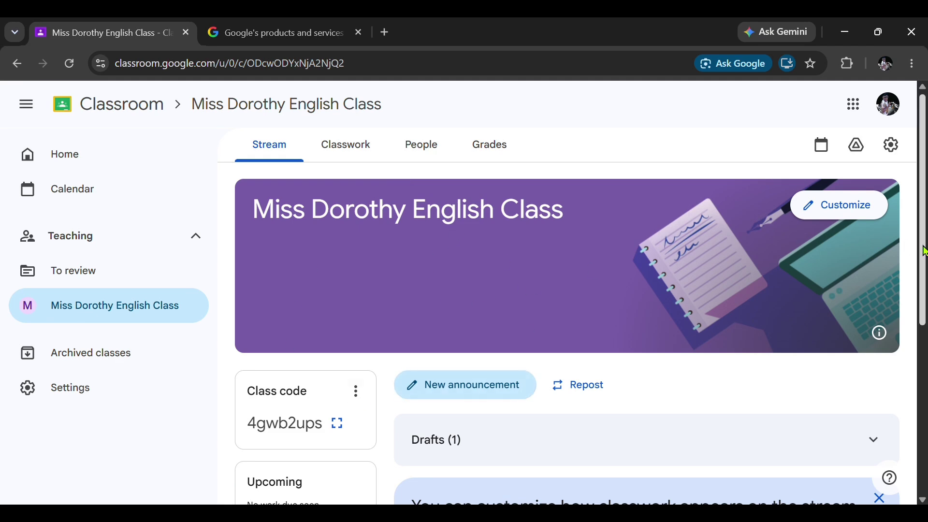
{"action": "left_click_drag", "start_coordinate": [924, 252], "coordinate": [925, 418]}
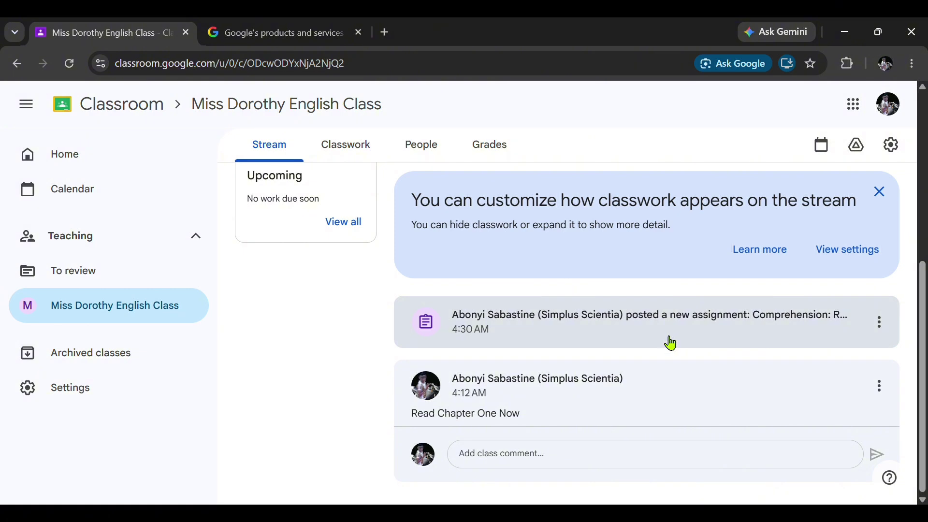
{"action": "left_click_drag", "start_coordinate": [922, 361], "coordinate": [920, 263]}
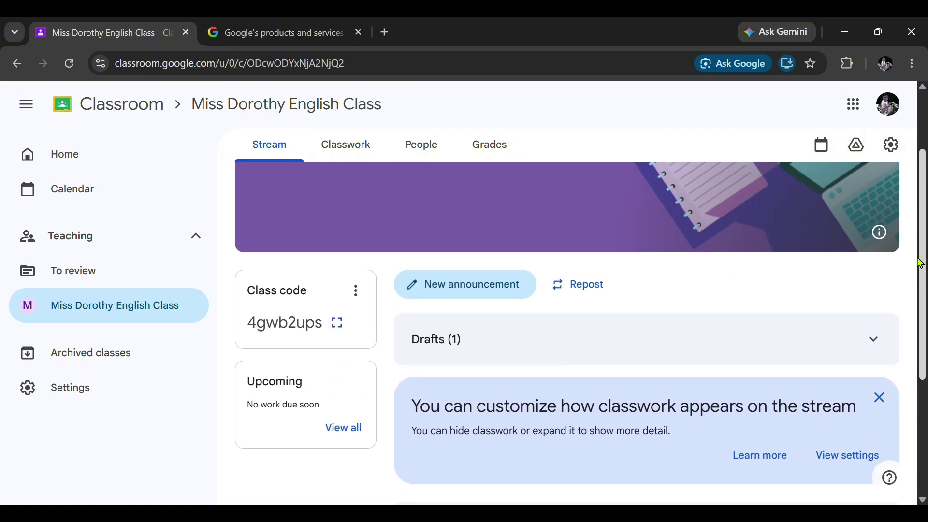
{"action": "left_click_drag", "start_coordinate": [920, 263], "coordinate": [897, 223]}
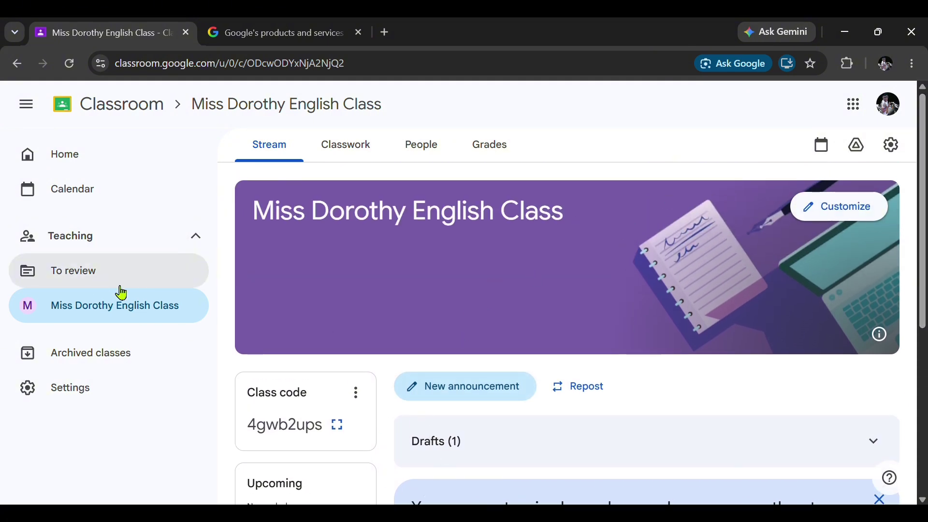
{"action": "left_click", "coordinate": [97, 272]}
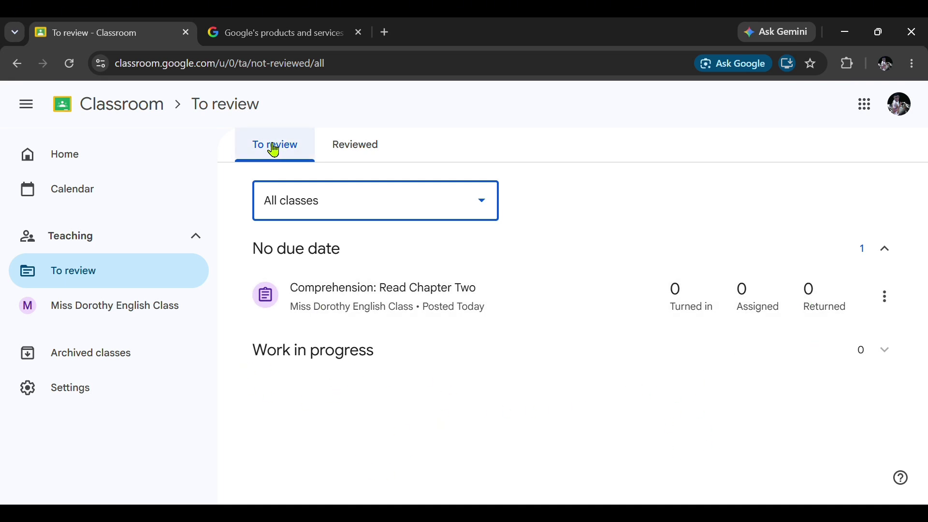
{"action": "left_click", "coordinate": [120, 312]}
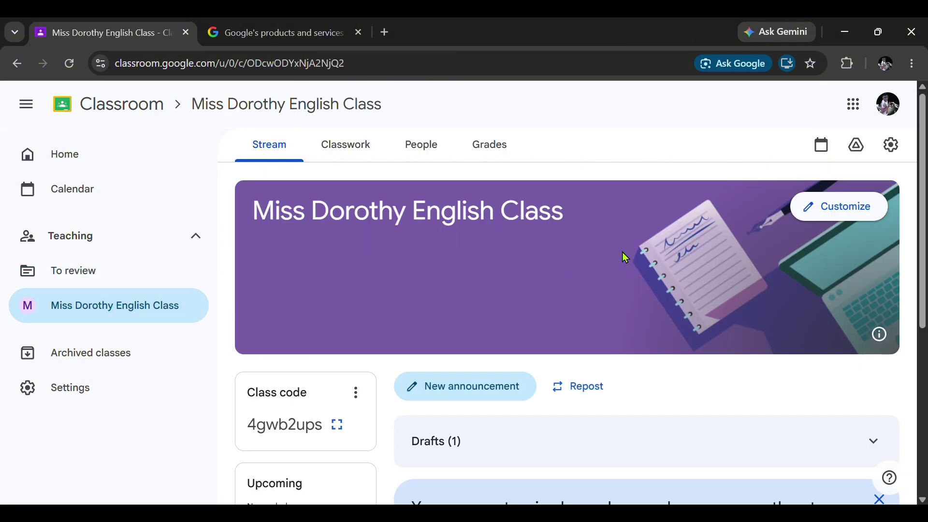
In the class settings, set the Stream permission to "Students can only comment".
{"action": "left_click", "coordinate": [893, 148]}
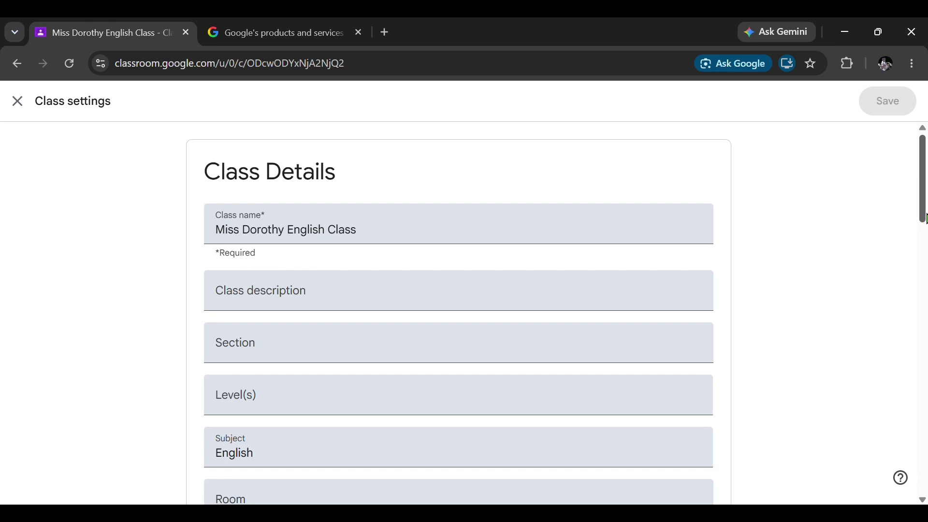
{"action": "scroll", "coordinate": [924, 218], "scroll_direction": "down", "scroll_amount": 9}
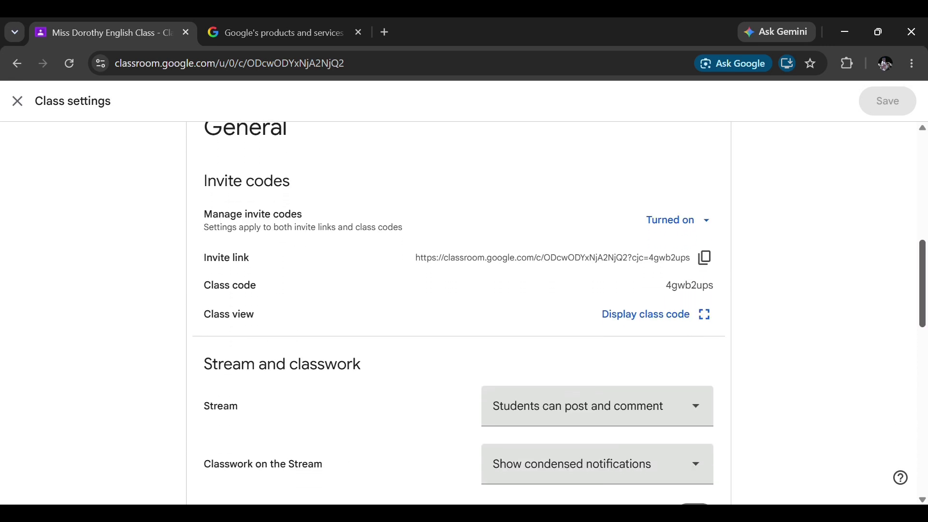
{"action": "scroll", "coordinate": [923, 251], "scroll_direction": "up", "scroll_amount": 2}
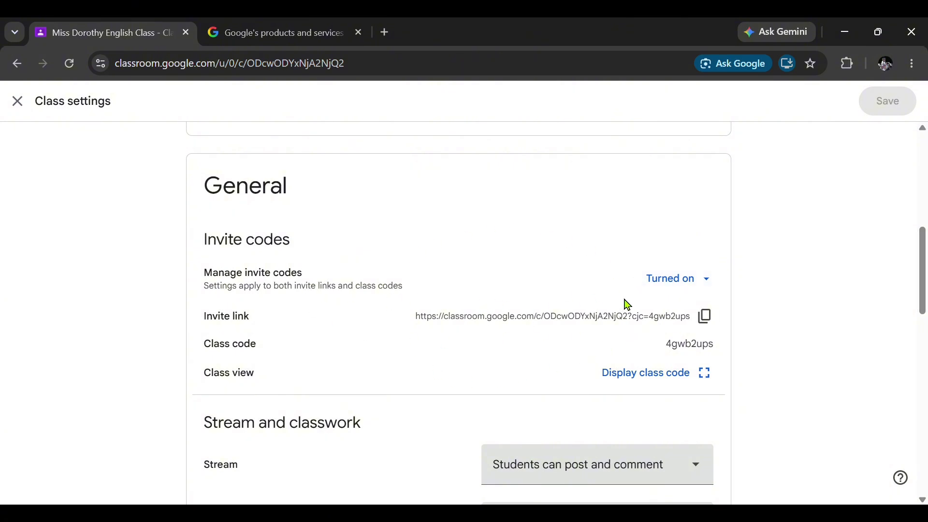
{"action": "scroll", "coordinate": [924, 263], "scroll_direction": "down", "scroll_amount": 4}
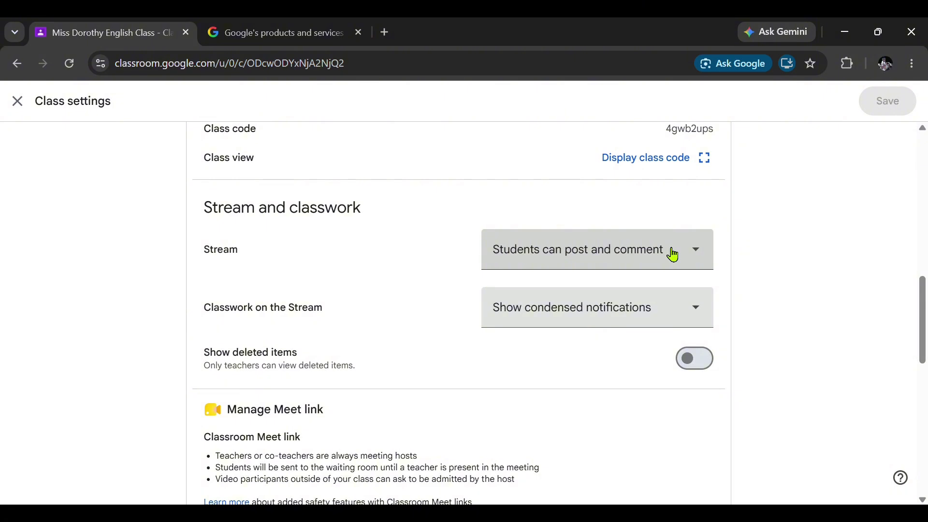
{"action": "left_click", "coordinate": [644, 257]}
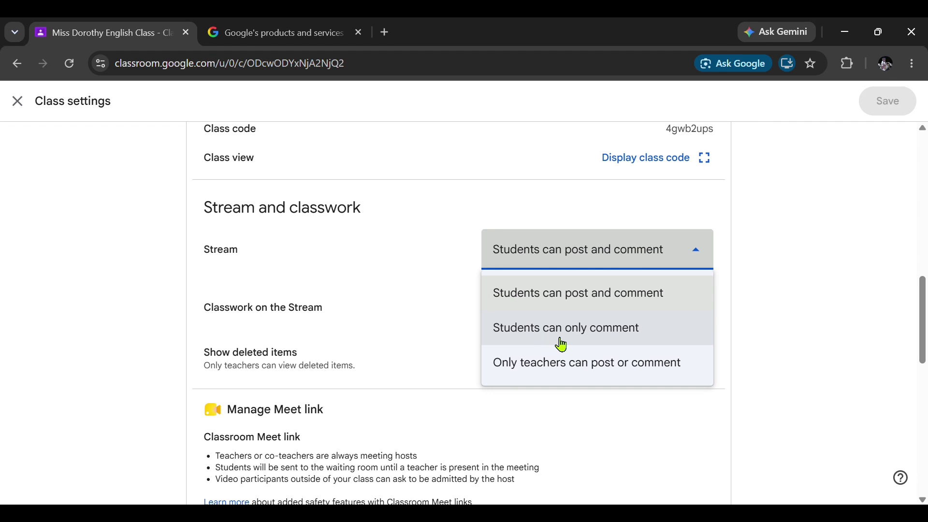
{"action": "left_click", "coordinate": [612, 334]}
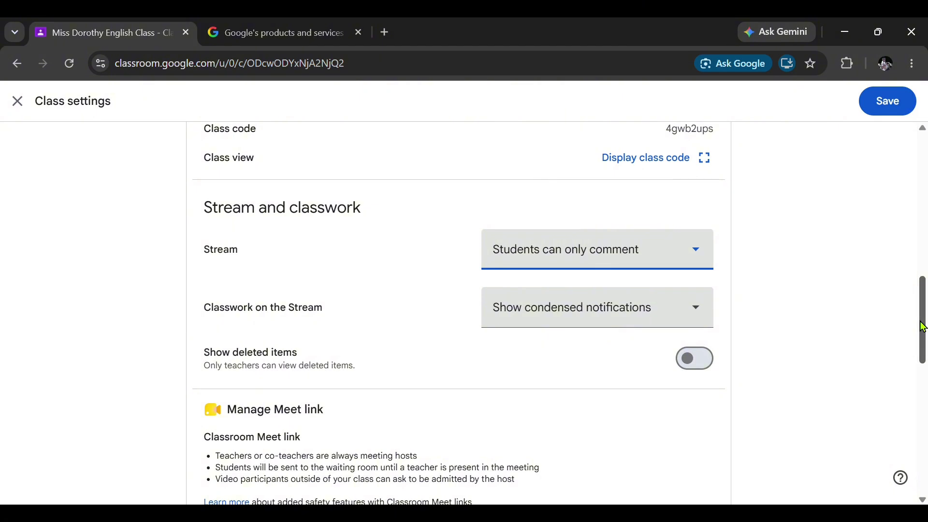
Review the Meet link, grading and grade category settings, and save the class settings.
{"action": "left_click_drag", "start_coordinate": [923, 328], "coordinate": [923, 374]}
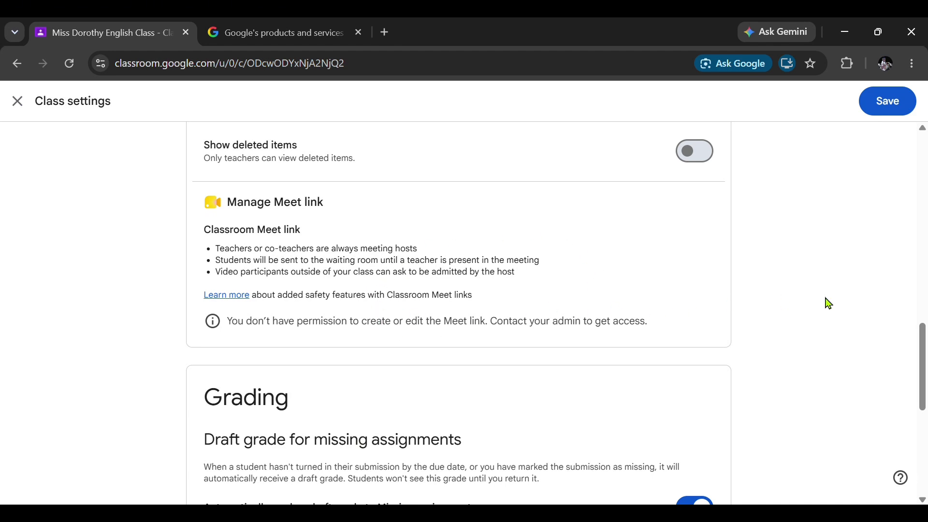
{"action": "left_click_drag", "start_coordinate": [923, 352], "coordinate": [922, 392]}
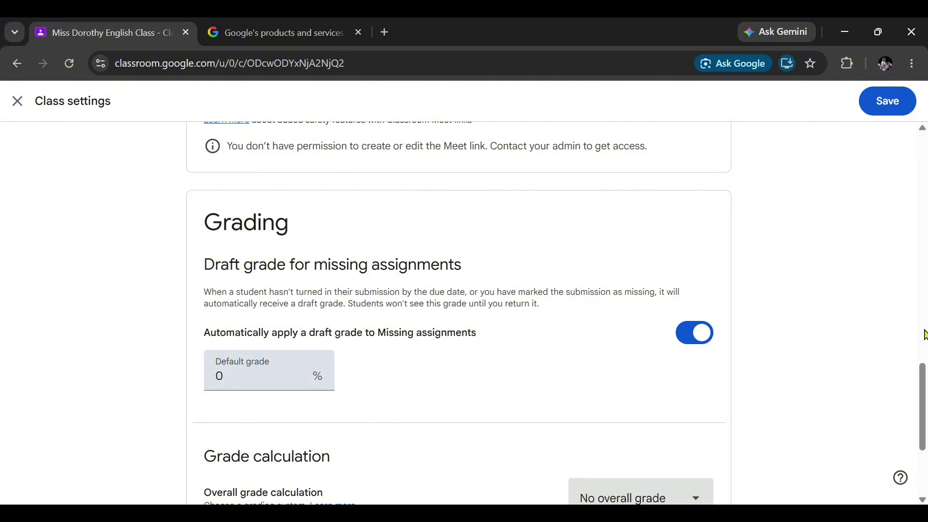
{"action": "left_click_drag", "start_coordinate": [925, 393], "coordinate": [925, 436]}
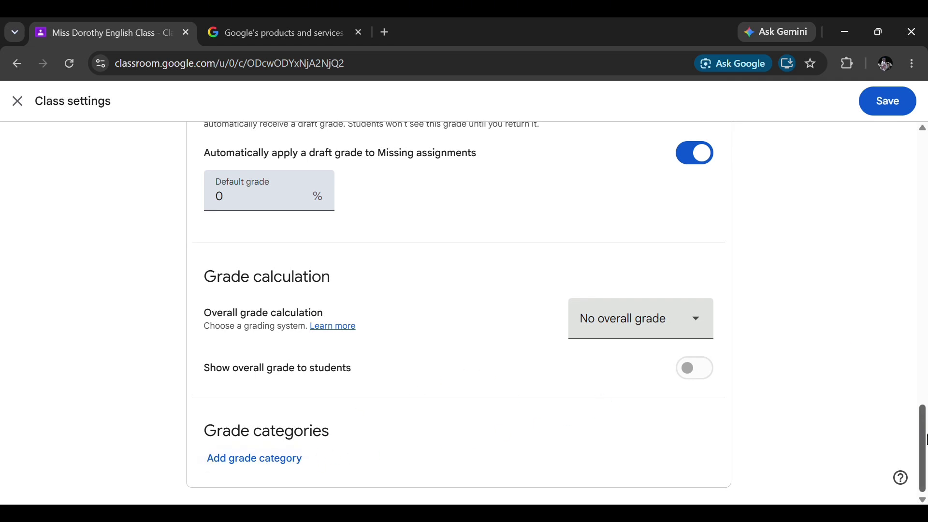
{"action": "left_click_drag", "start_coordinate": [926, 440], "coordinate": [926, 148]}
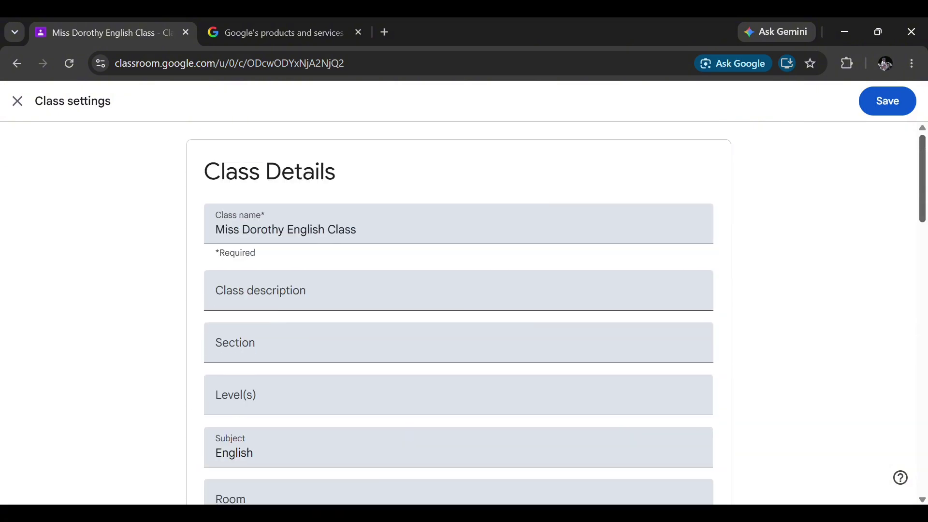
{"action": "left_click", "coordinate": [902, 109]}
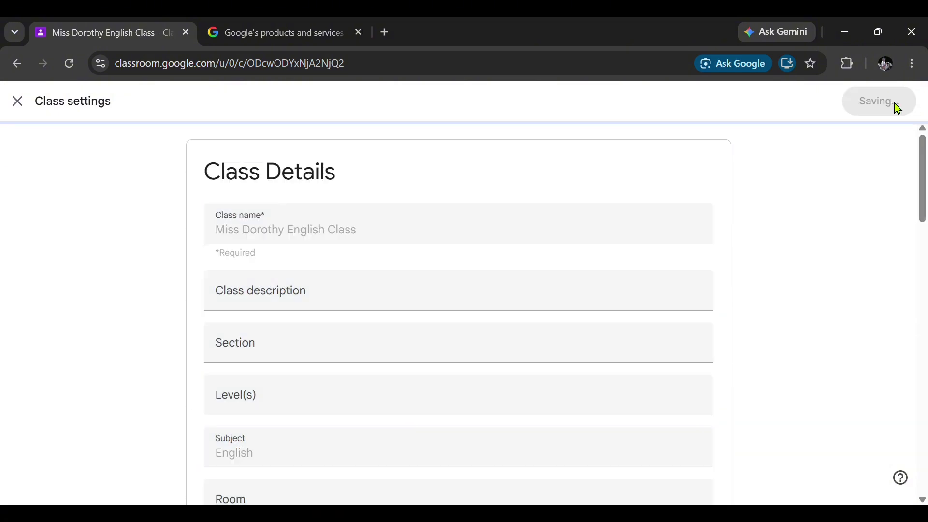